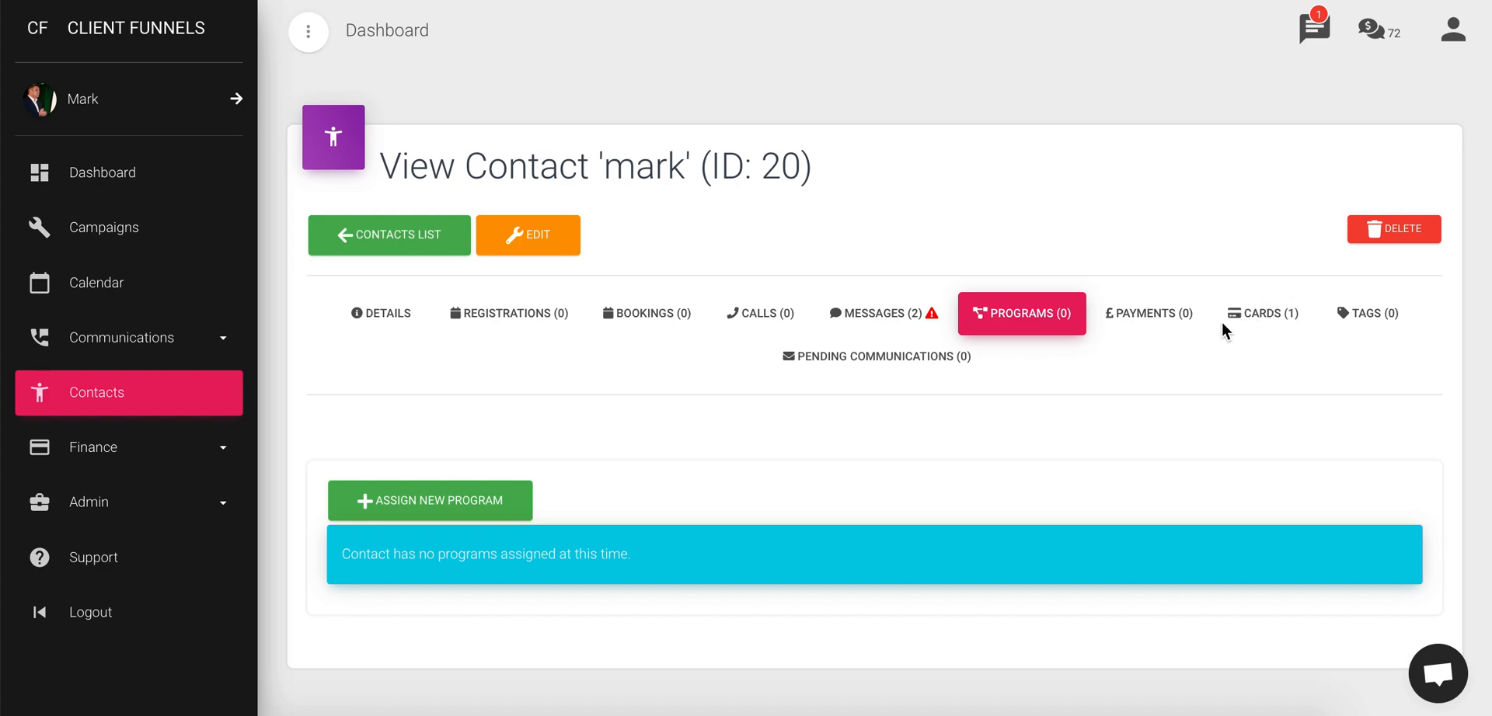
- Start a new program assignment for the contact and choose Payment Plan (ID: 62)
{"action": "left_click", "coordinate": [466, 503]}
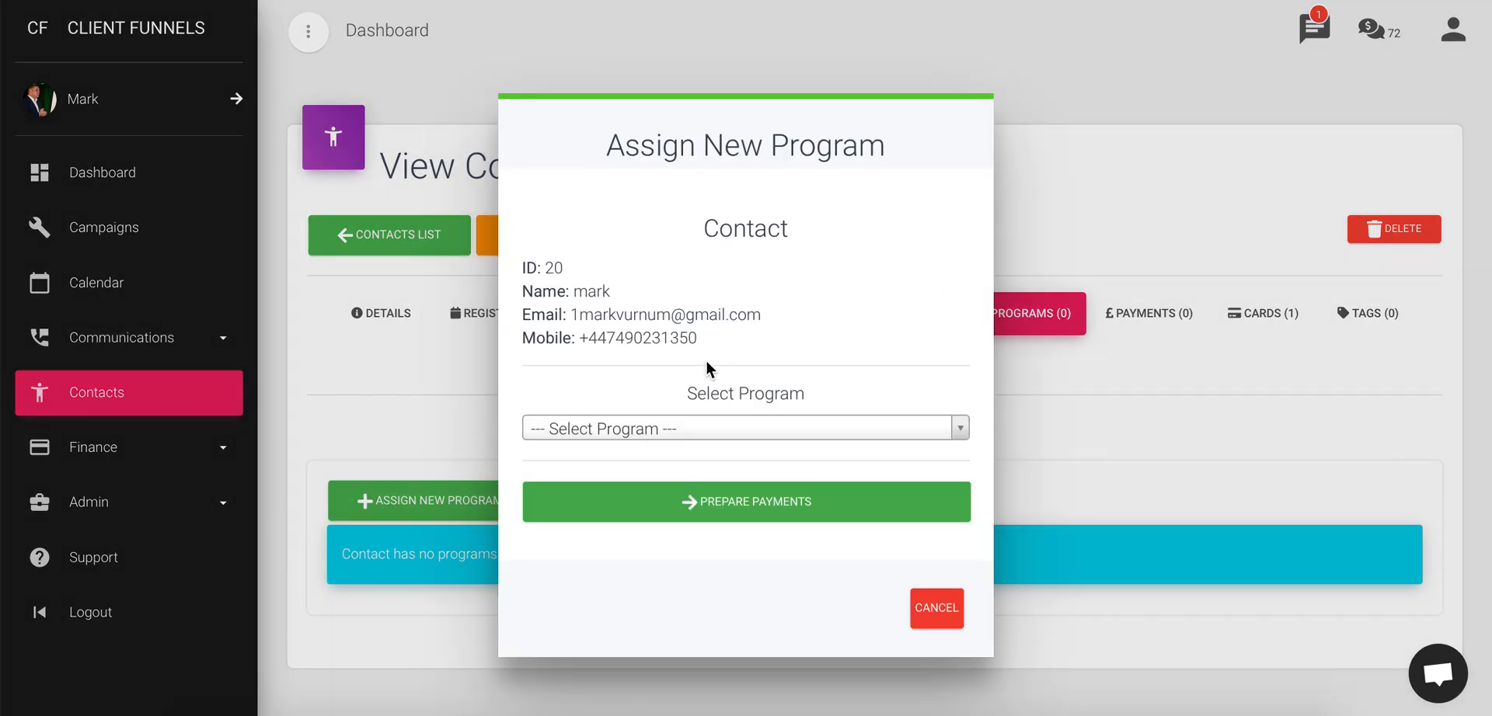
{"action": "left_click", "coordinate": [744, 428]}
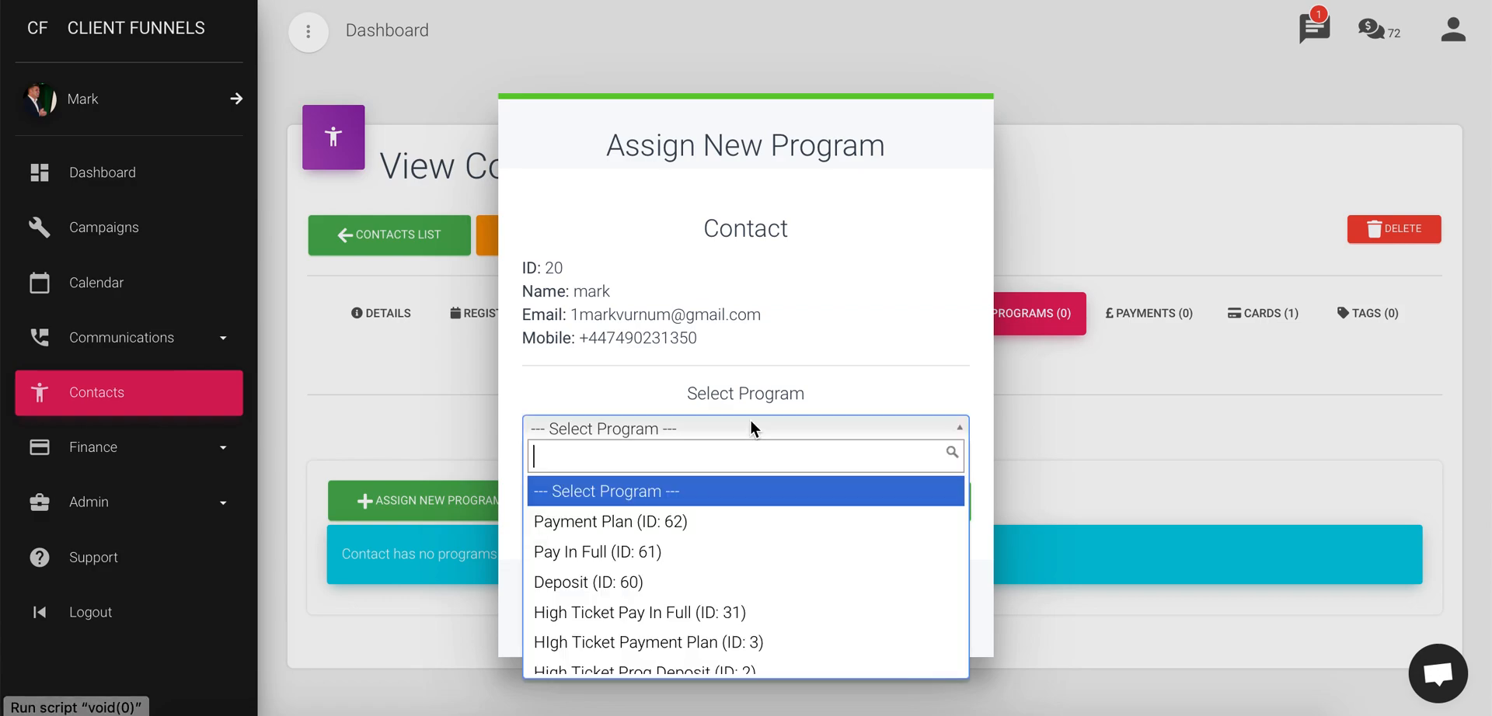
{"action": "left_click", "coordinate": [676, 522]}
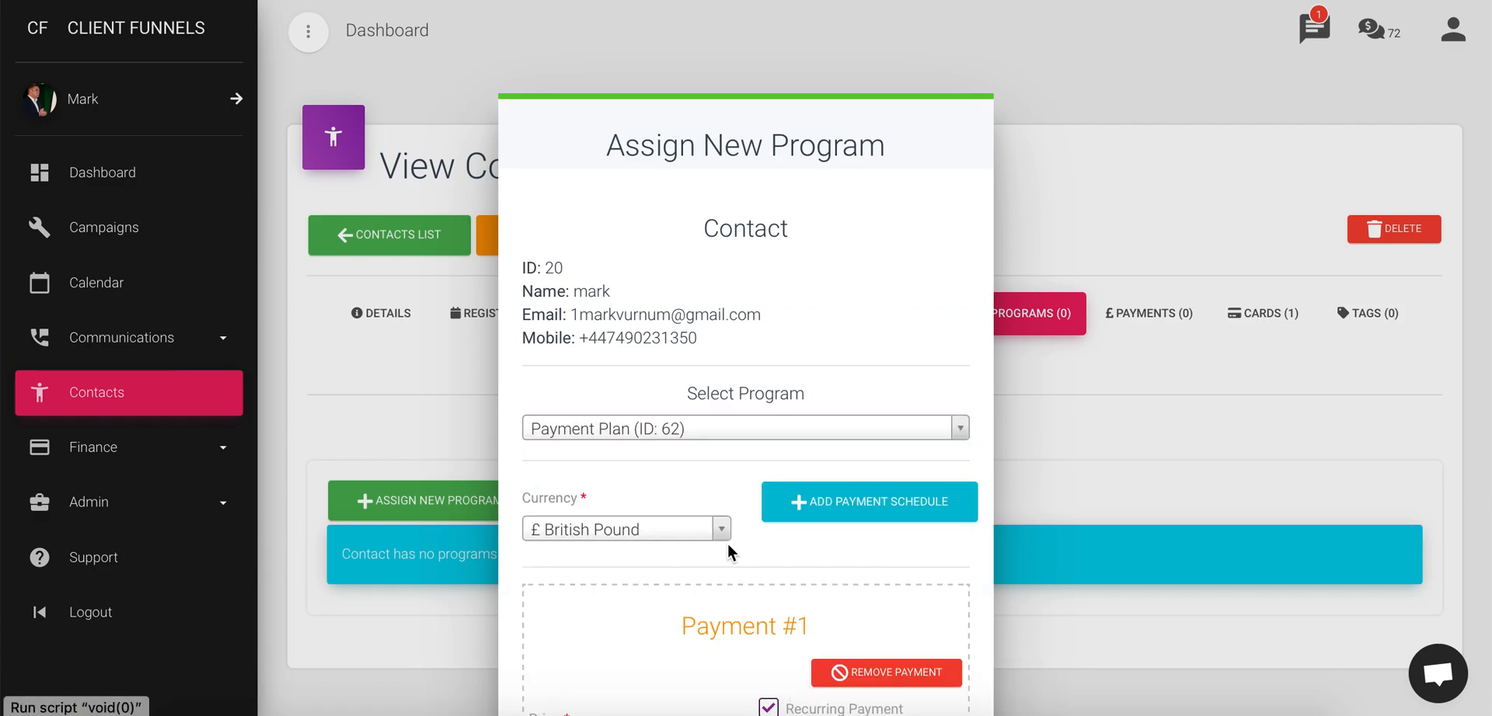
- Make Payment #1 a non-recurring payment with a price of 1000 and the description "2nd payment"
{"action": "scroll", "coordinate": [740, 570], "scroll_direction": "down", "scroll_amount": 5}
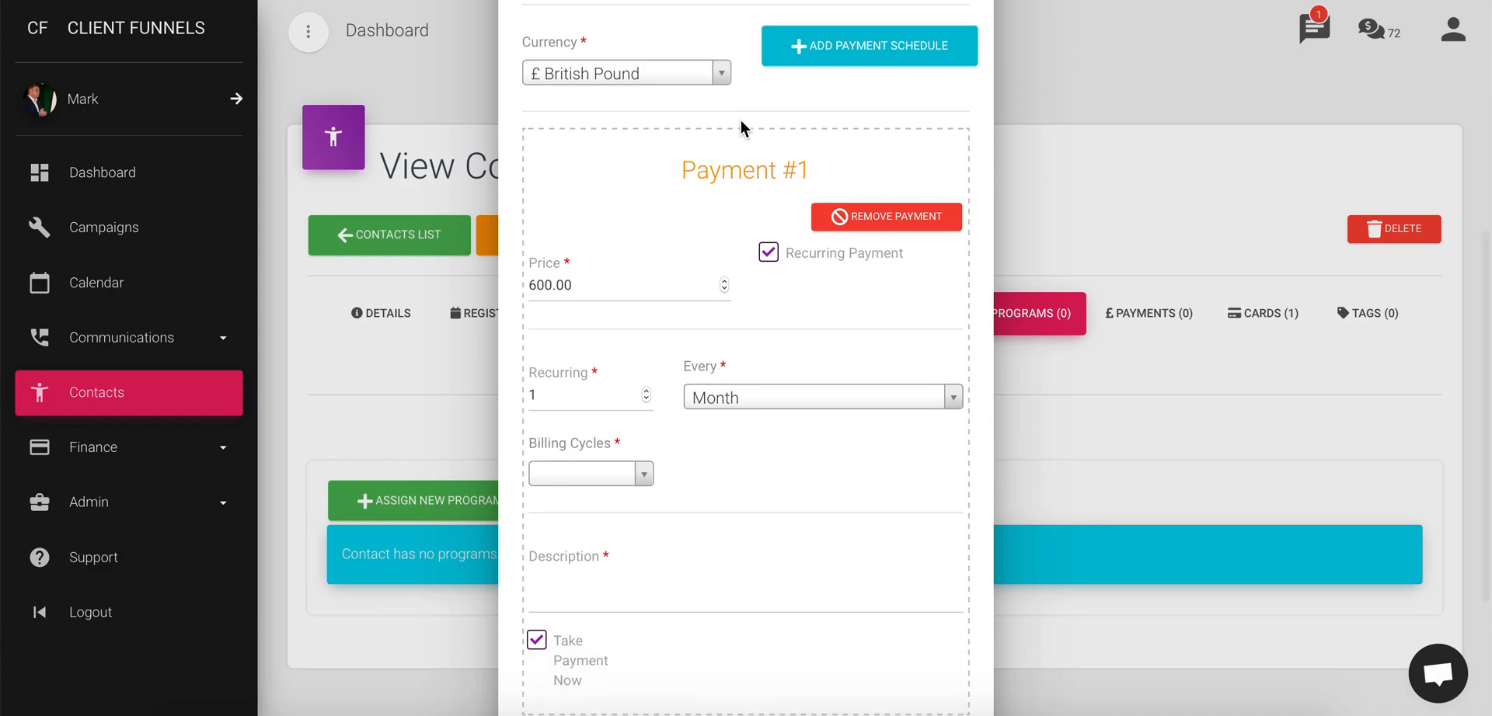
{"action": "left_click", "coordinate": [767, 253]}
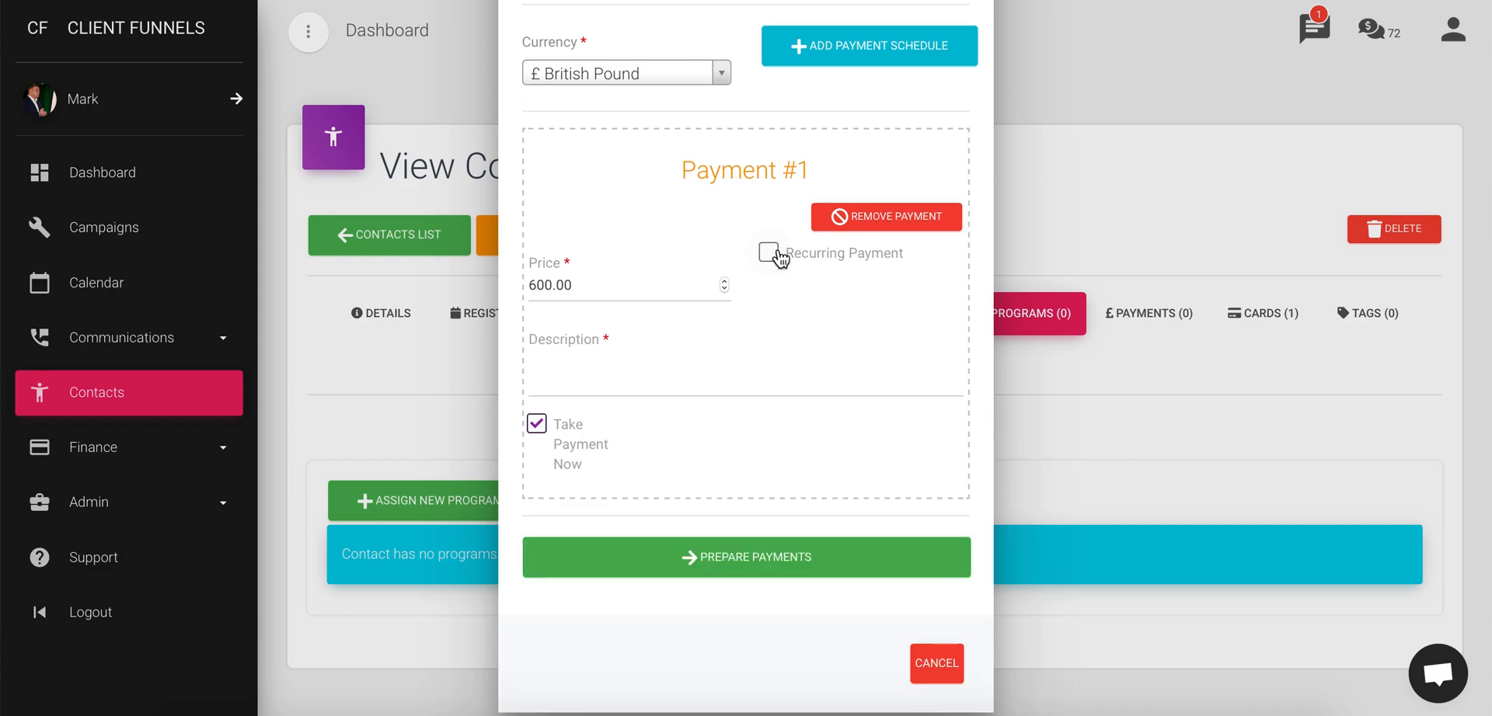
{"action": "left_click_drag", "start_coordinate": [574, 285], "coordinate": [511, 285]}
{"action": "type", "text": "1000"}
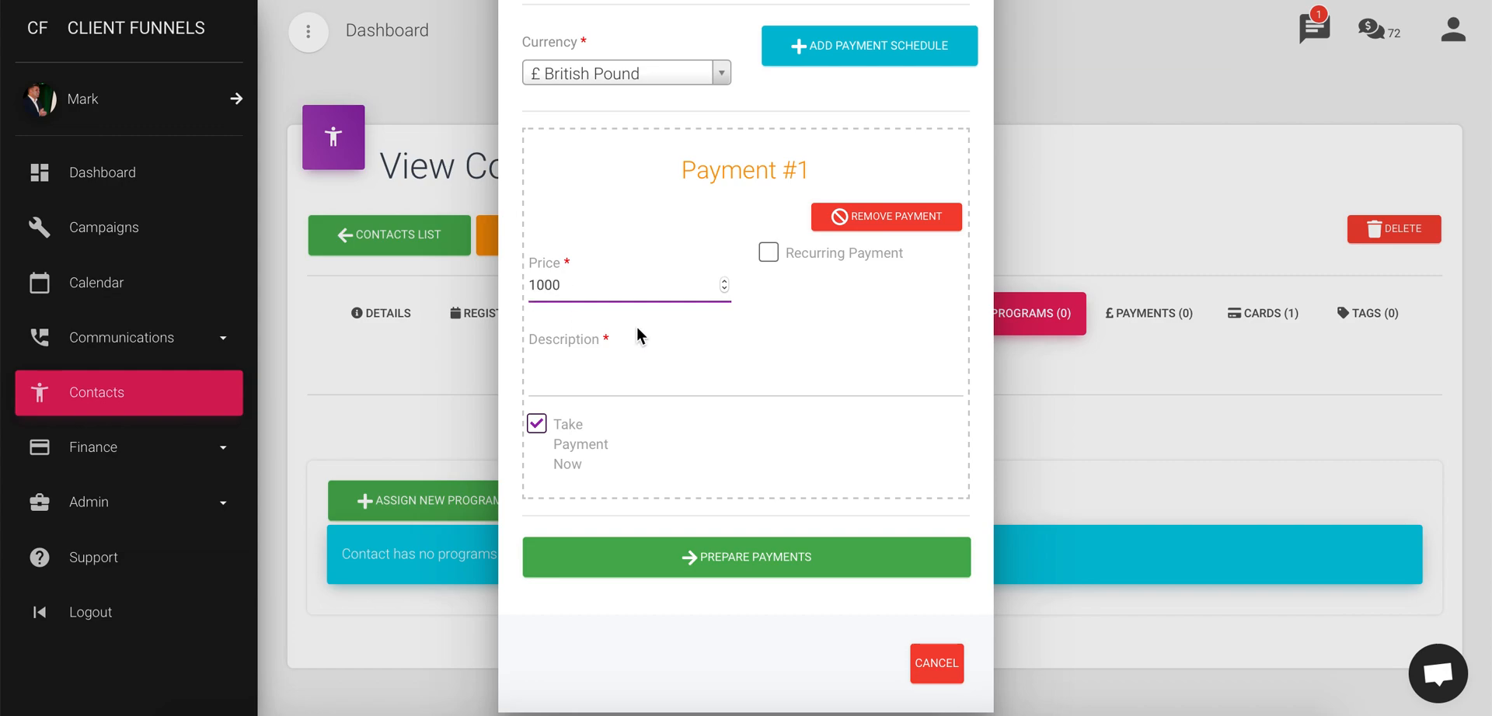
{"action": "left_click", "coordinate": [669, 383]}
{"action": "type", "text": "2nd payment"}
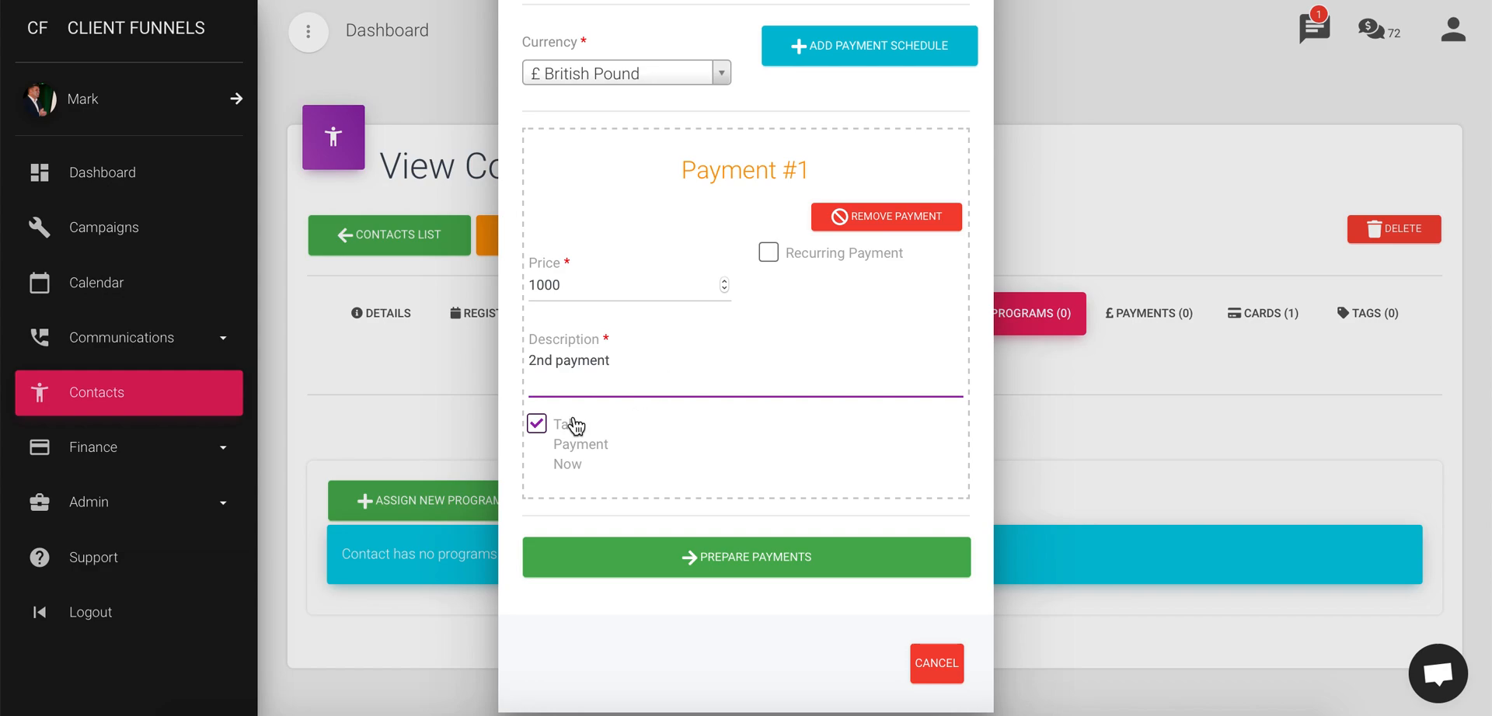
- Turn off immediate payment for Payment #1 and set its next payment date to 16/01/2020 16:06
{"action": "left_click", "coordinate": [537, 424]}
{"action": "left_click", "coordinate": [702, 458]}
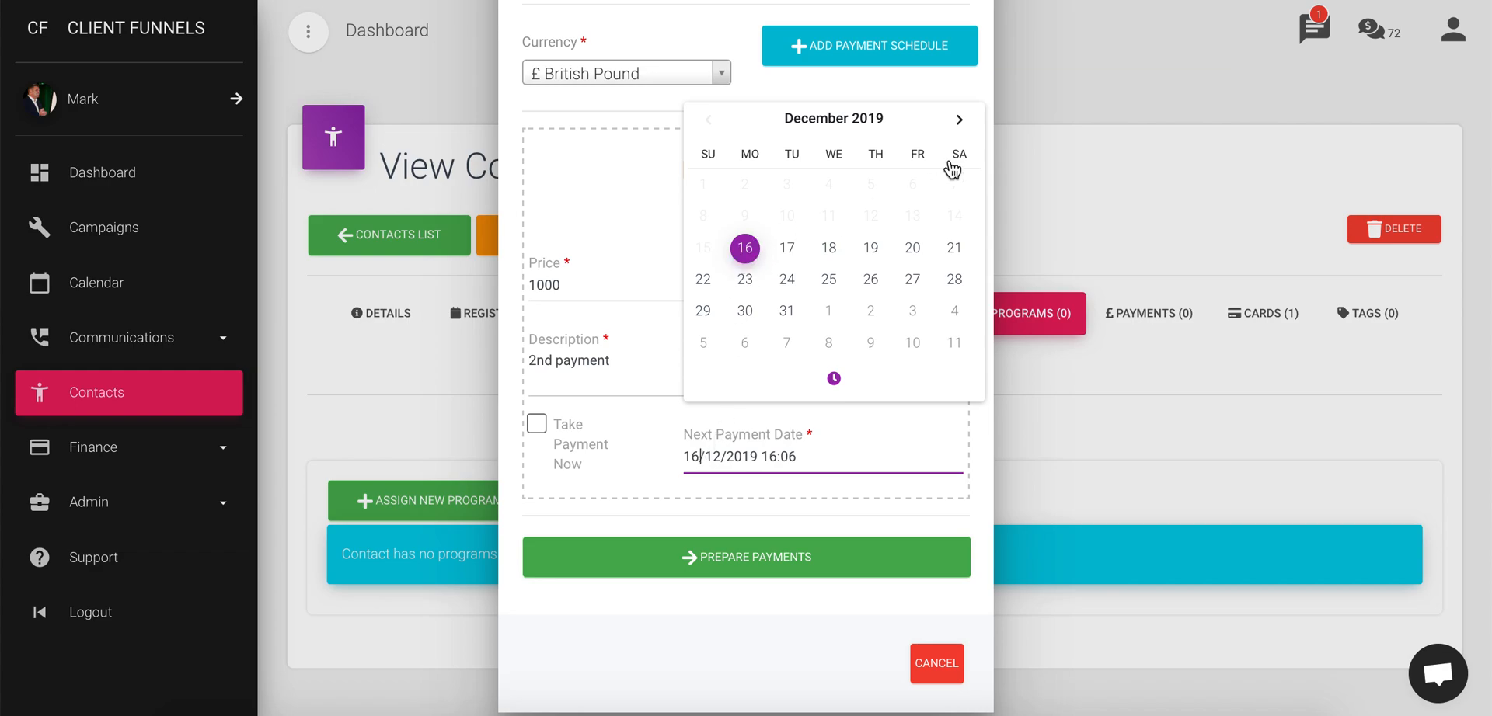
{"action": "left_click", "coordinate": [960, 121]}
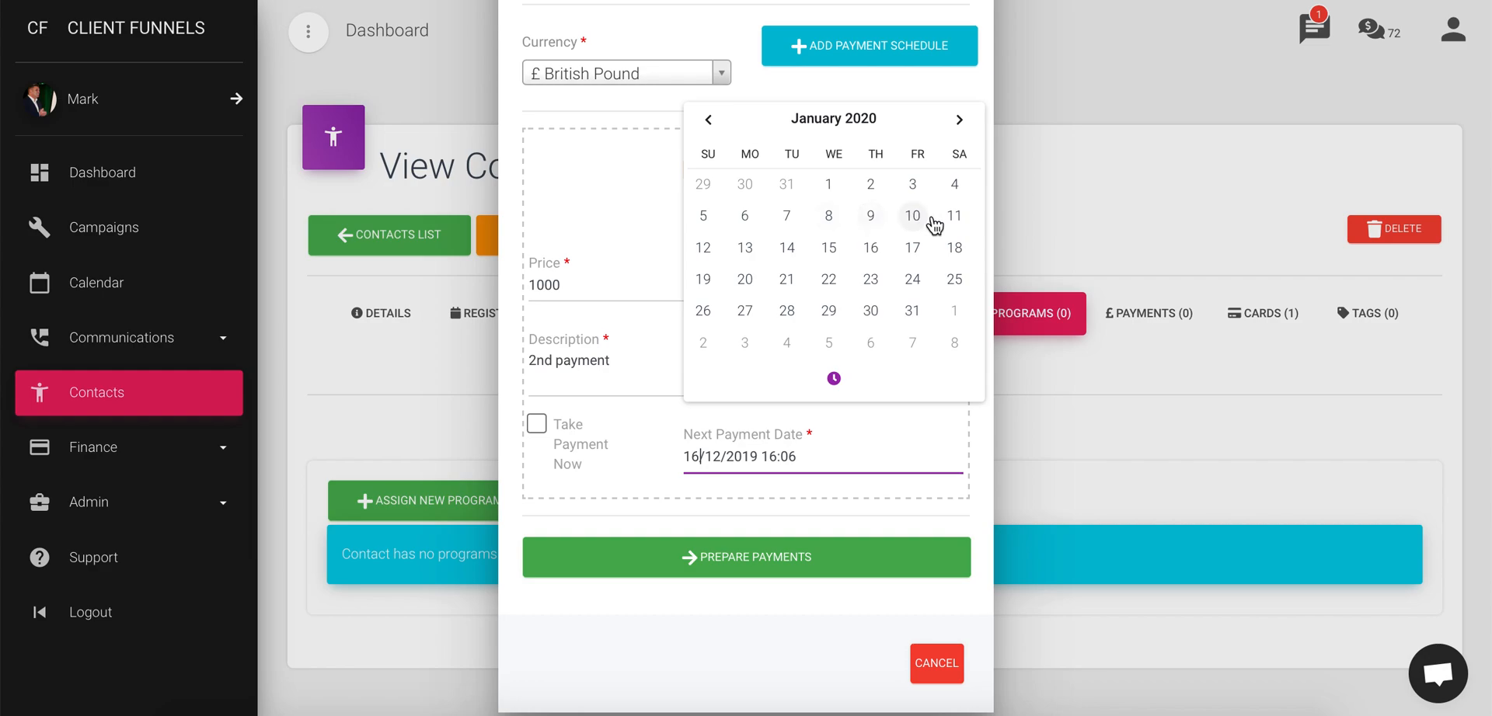
{"action": "left_click", "coordinate": [871, 248]}
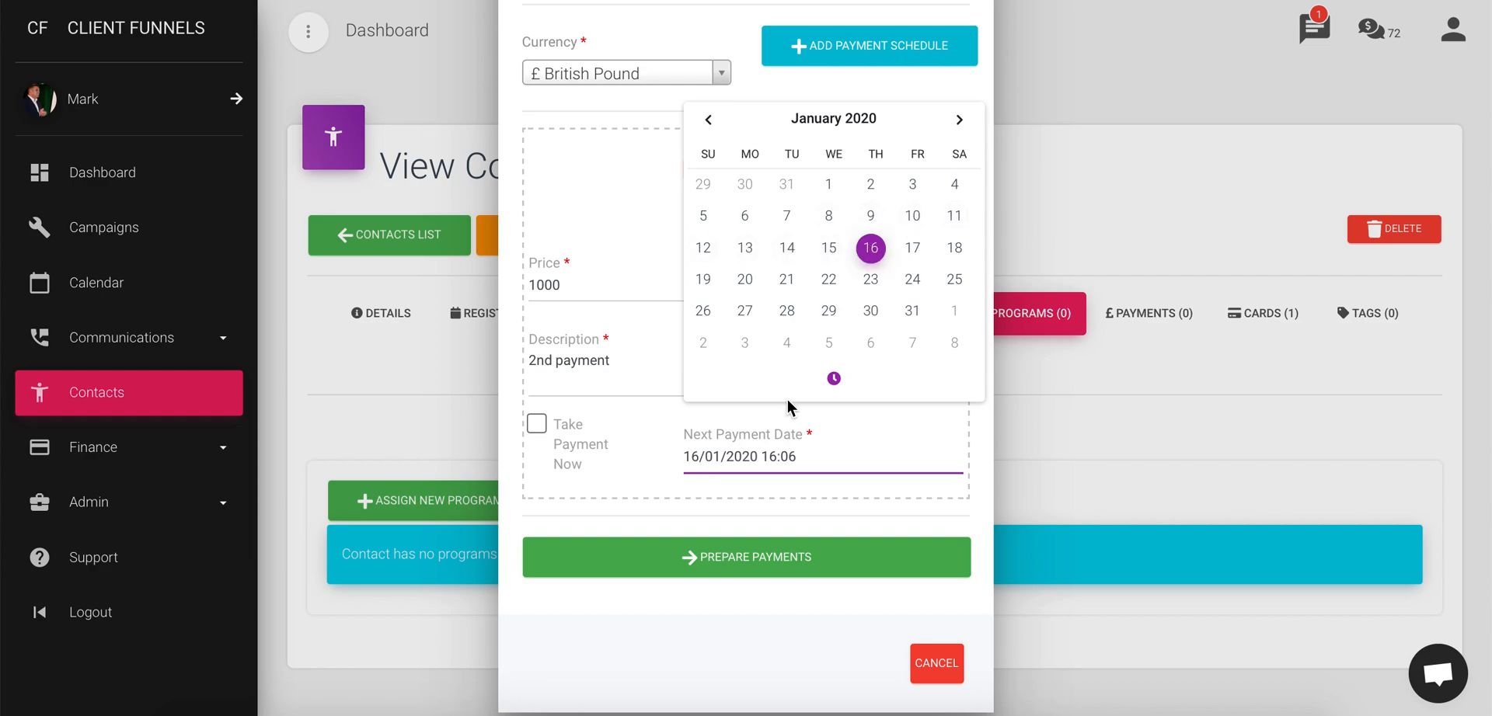
{"action": "left_click", "coordinate": [661, 466]}
{"action": "left_click", "coordinate": [804, 453]}
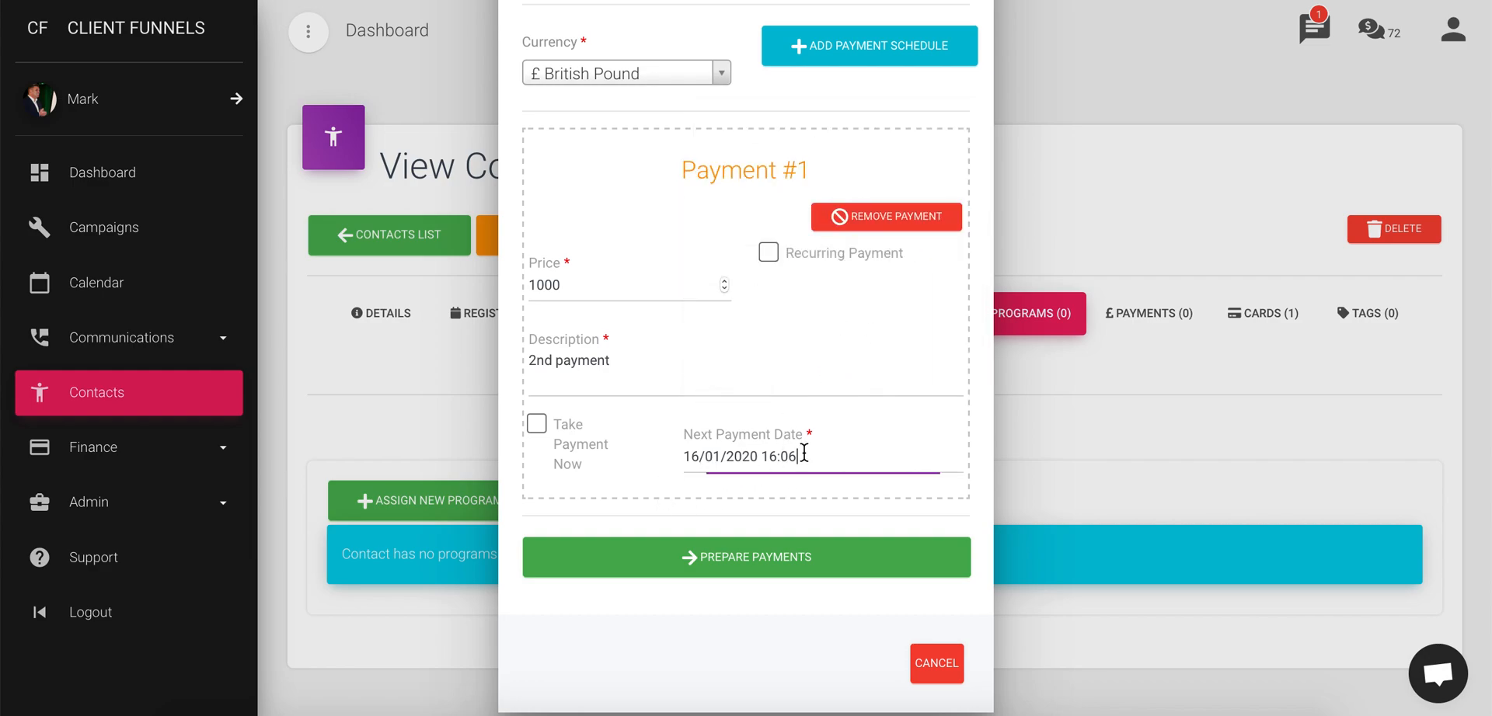
{"action": "left_click", "coordinate": [810, 378]}
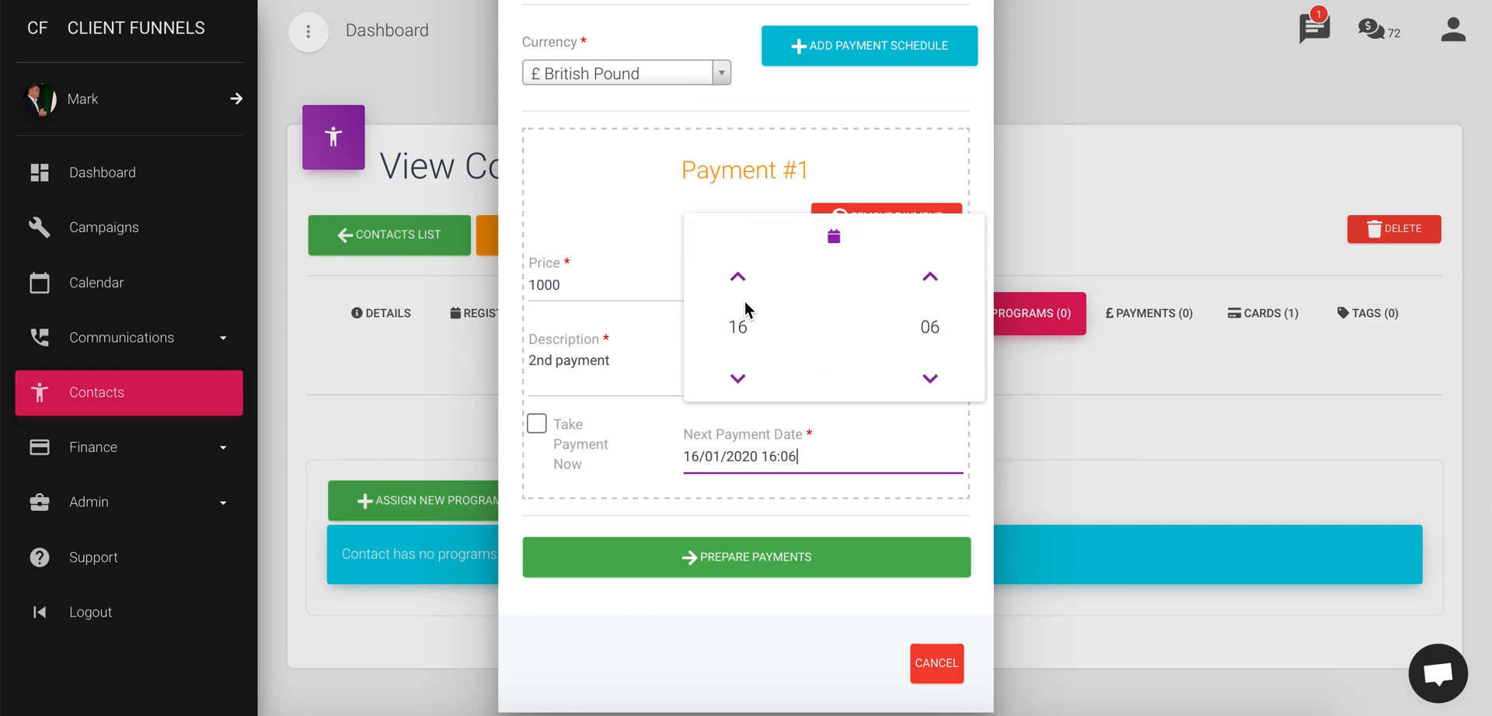
{"action": "left_click", "coordinate": [673, 485]}
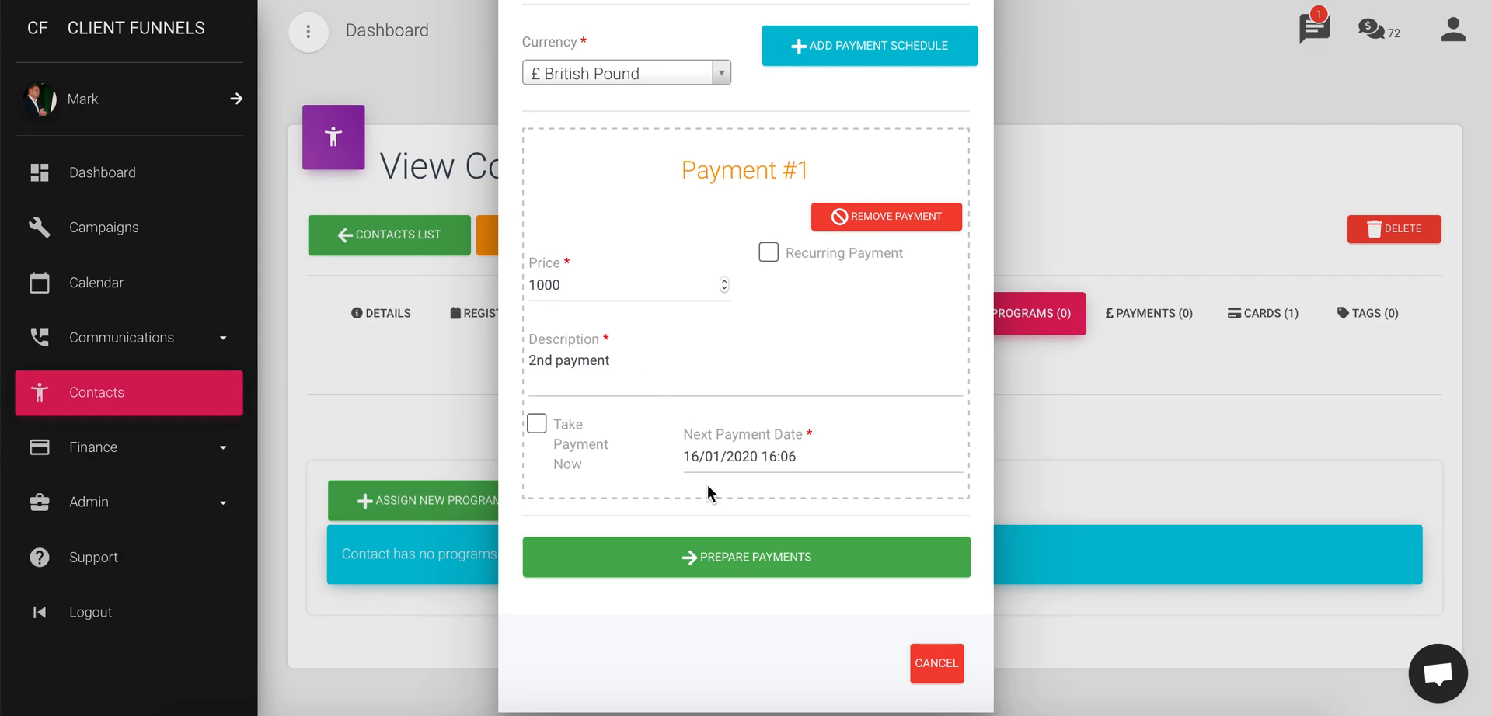
- Add a second payment schedule with a price of 1000 and the description "3rd payment"
{"action": "left_click", "coordinate": [840, 48]}
{"action": "left_click", "coordinate": [564, 292]}
{"action": "type", "text": "1000"}
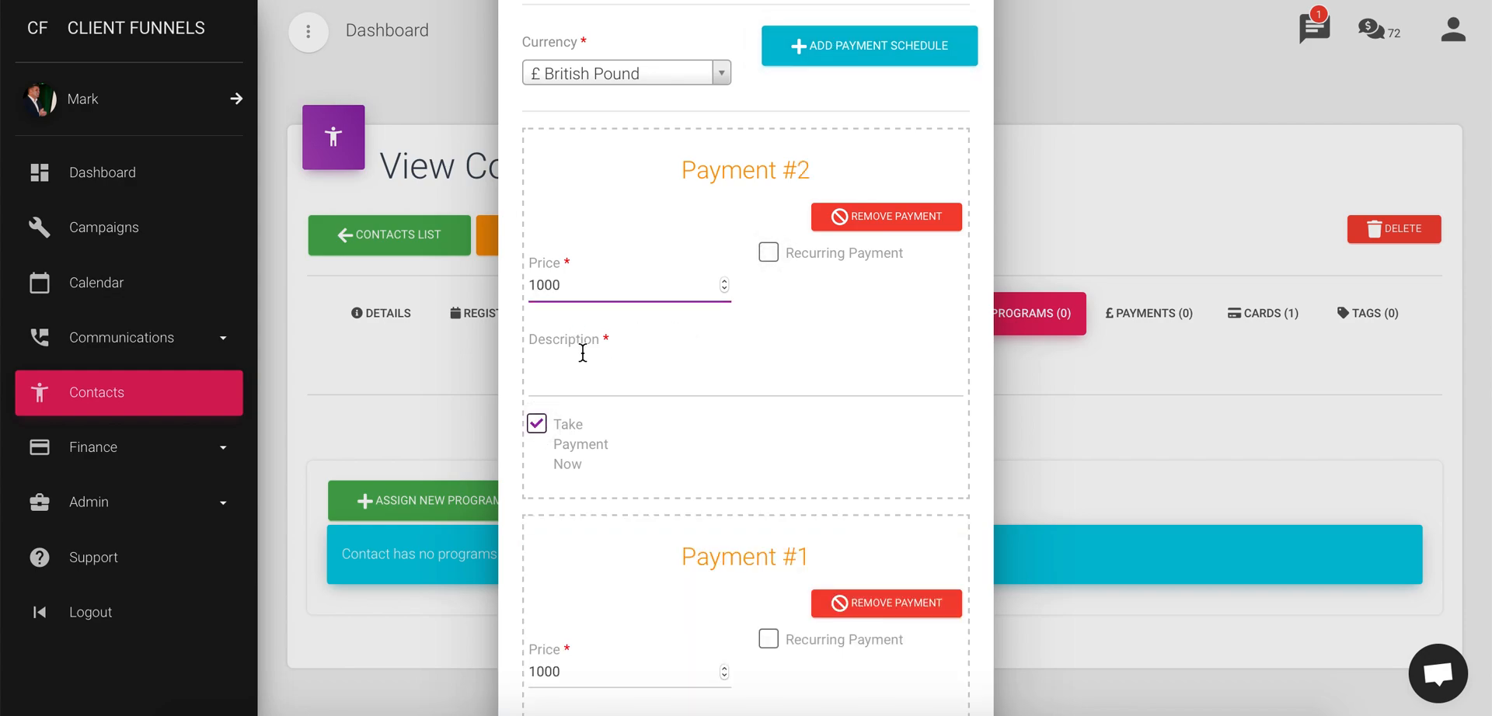
{"action": "left_click", "coordinate": [748, 389]}
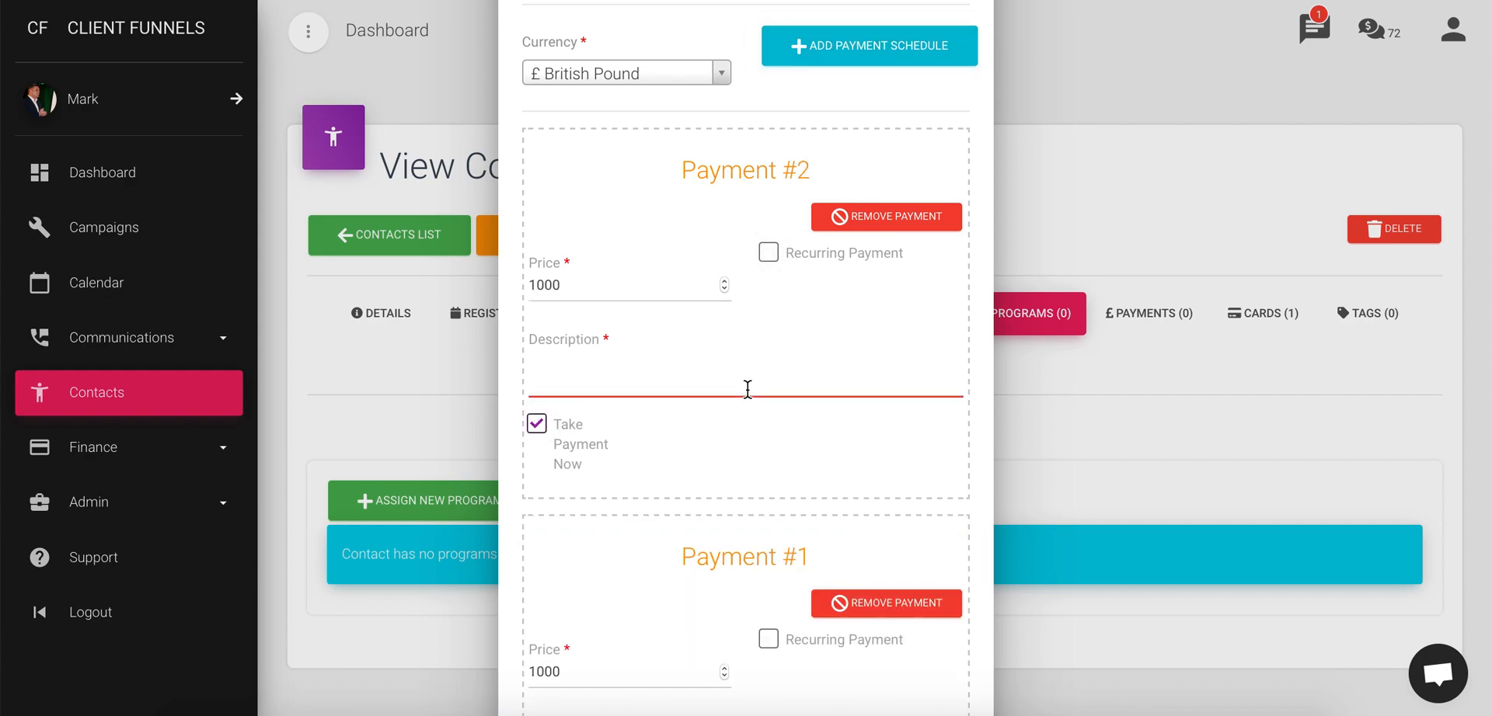
{"action": "type", "text": "3rd payment"}
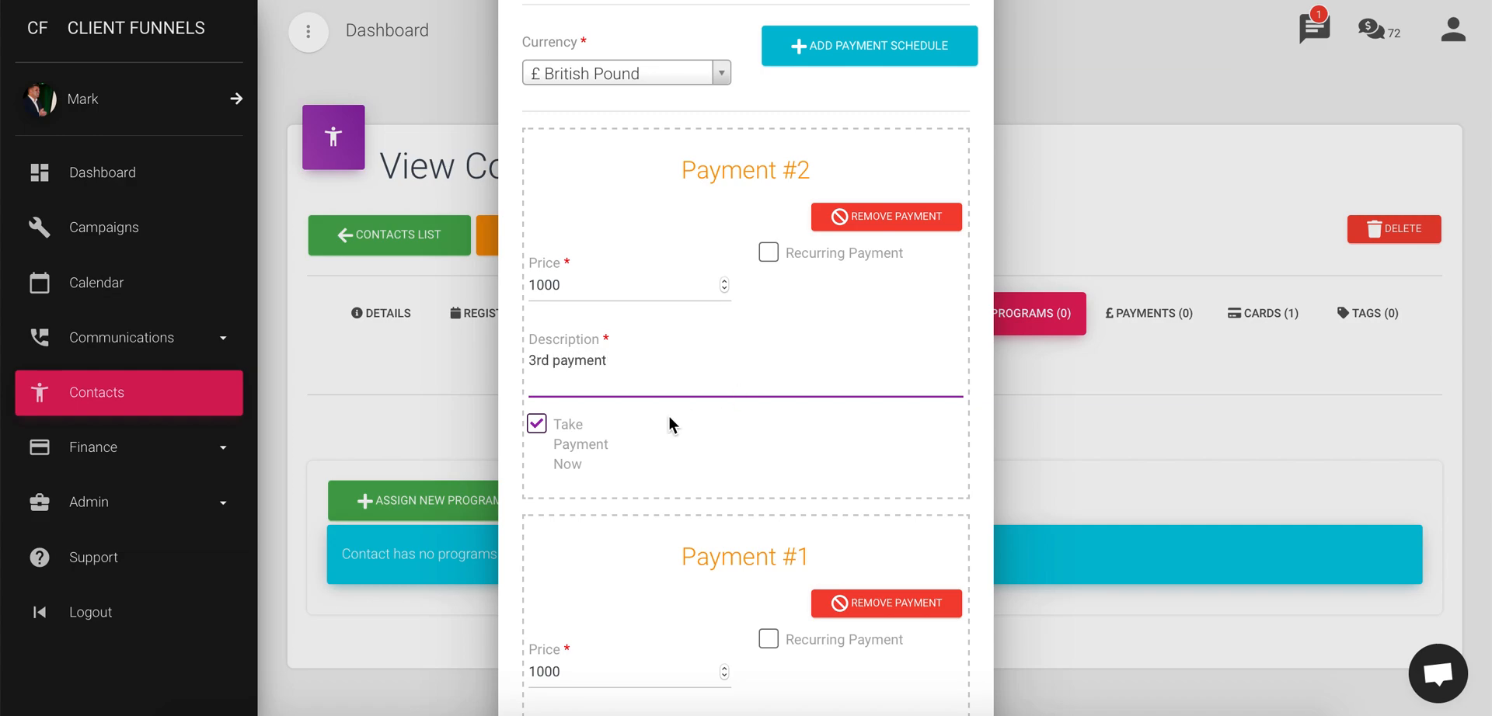
- Turn off immediate payment for Payment #2 and set its next payment date to 16/02/2020 16:06
{"action": "left_click", "coordinate": [537, 426]}
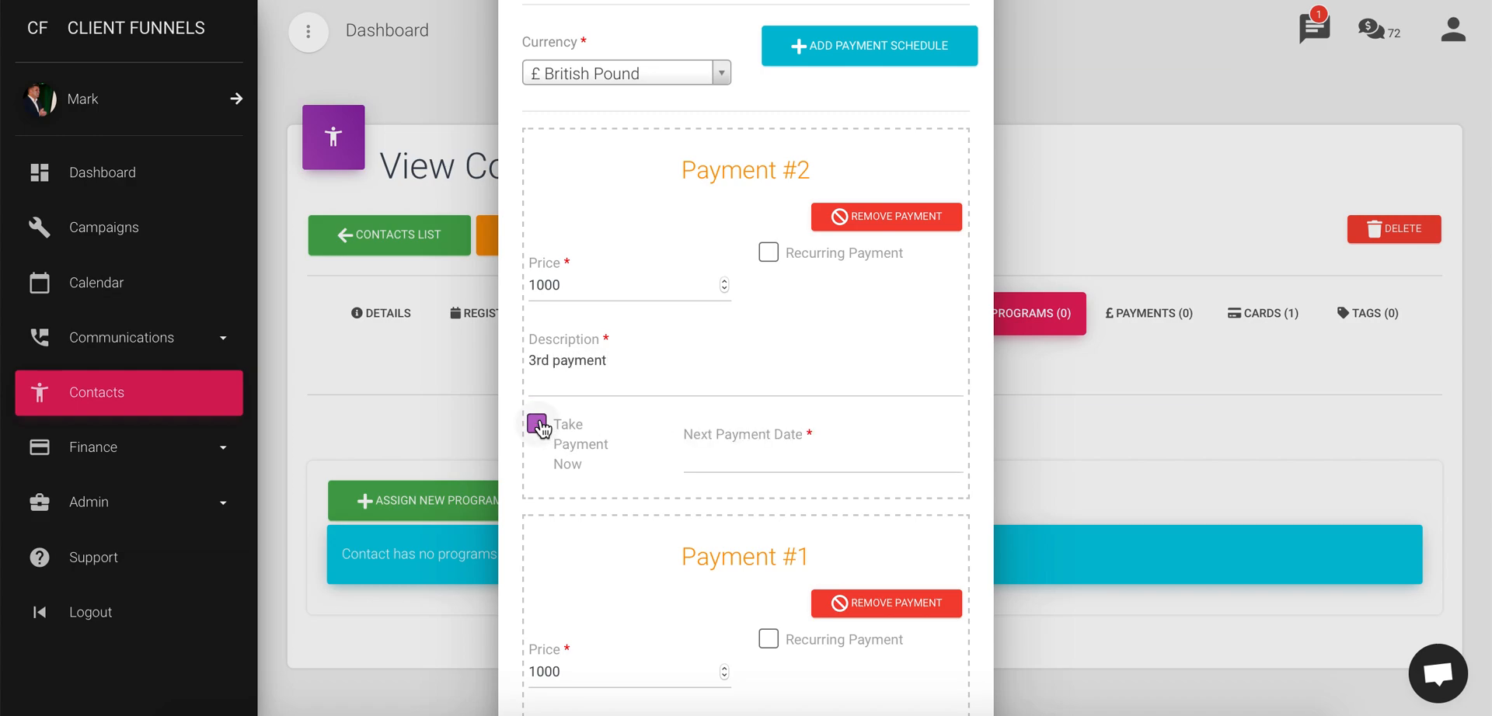
{"action": "left_click", "coordinate": [768, 455]}
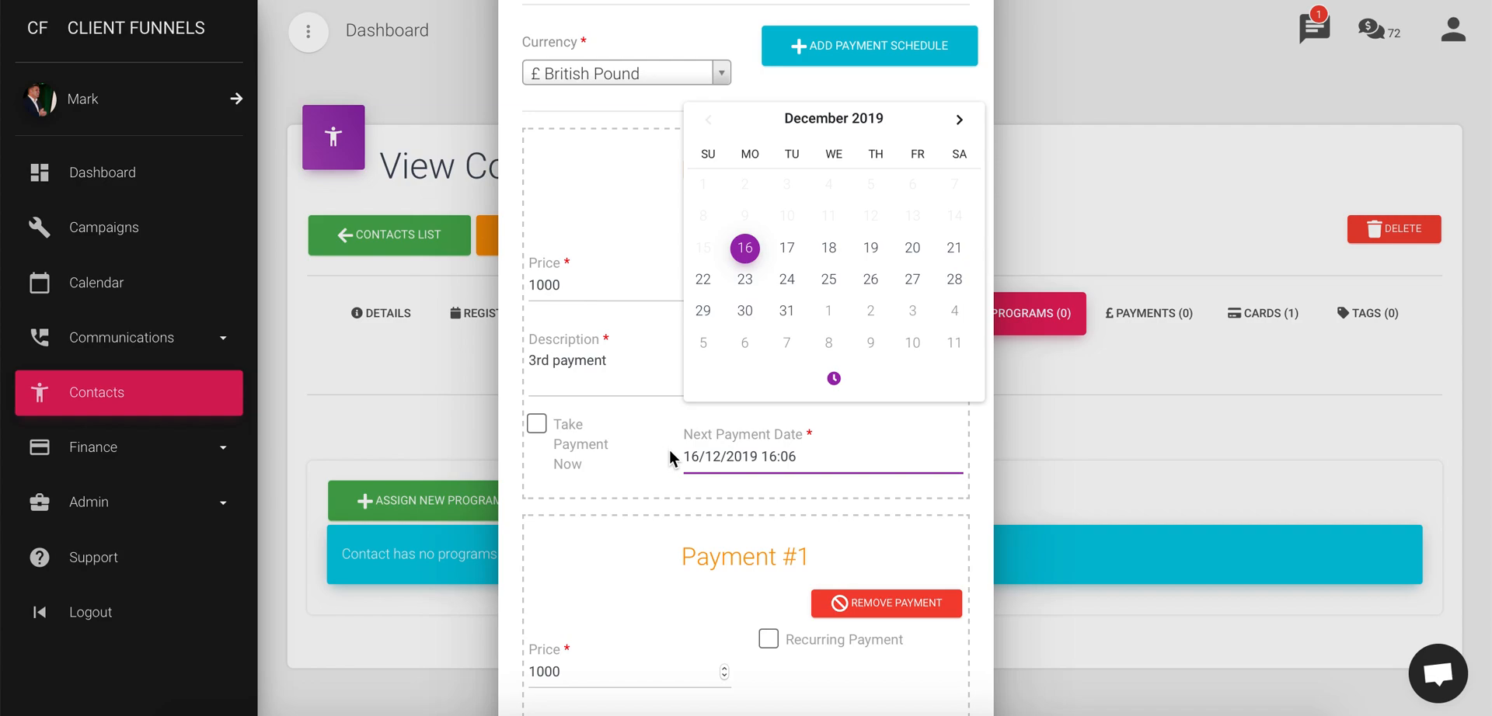
{"action": "left_click", "coordinate": [959, 123]}
{"action": "left_click", "coordinate": [959, 122]}
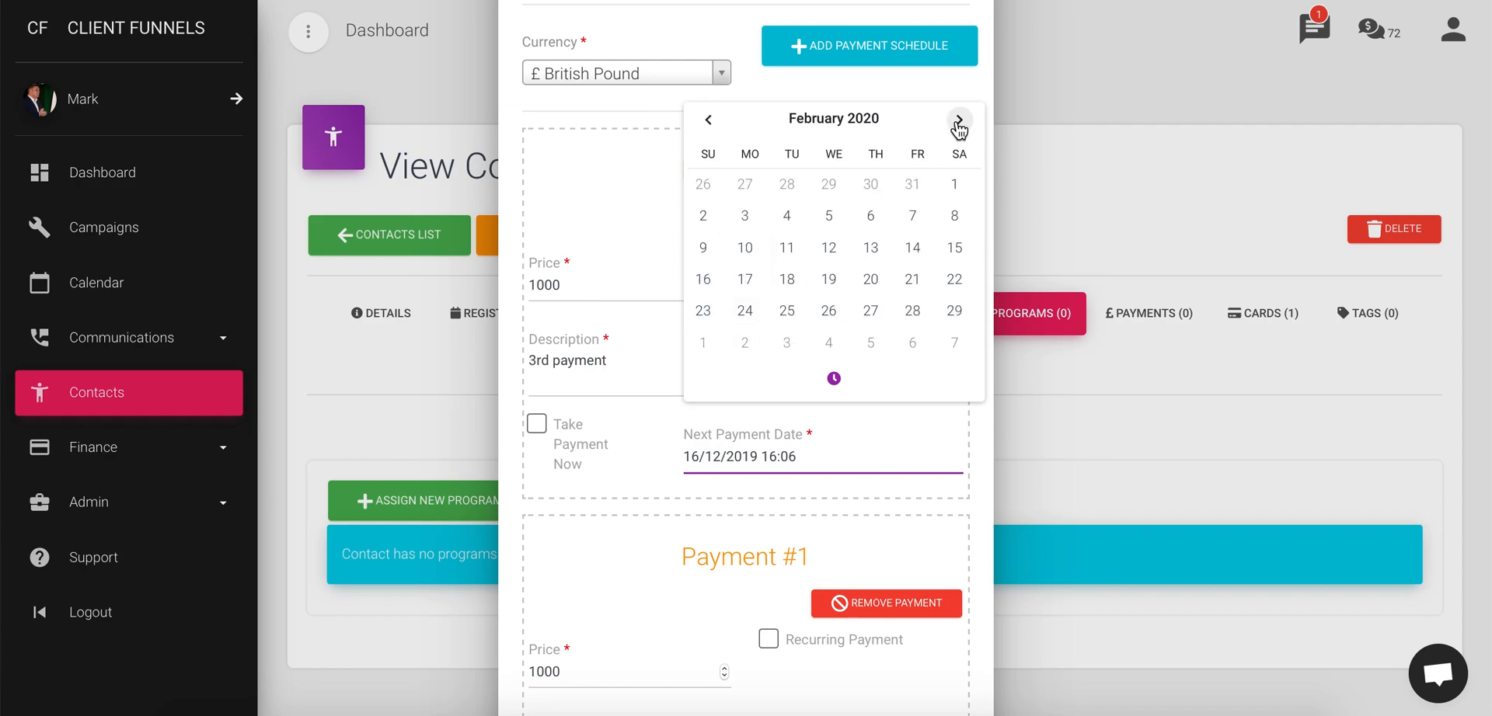
{"action": "left_click", "coordinate": [704, 281]}
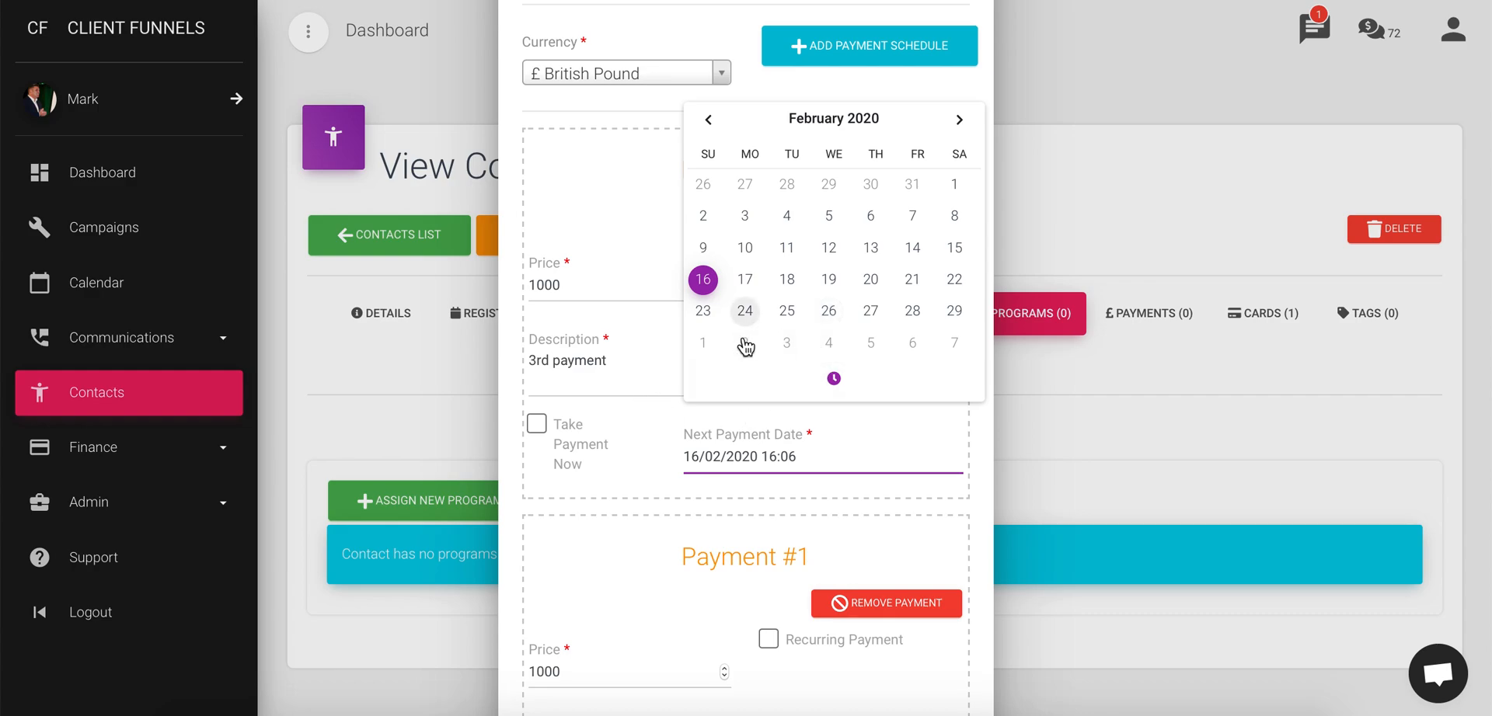
{"action": "left_click", "coordinate": [634, 470]}
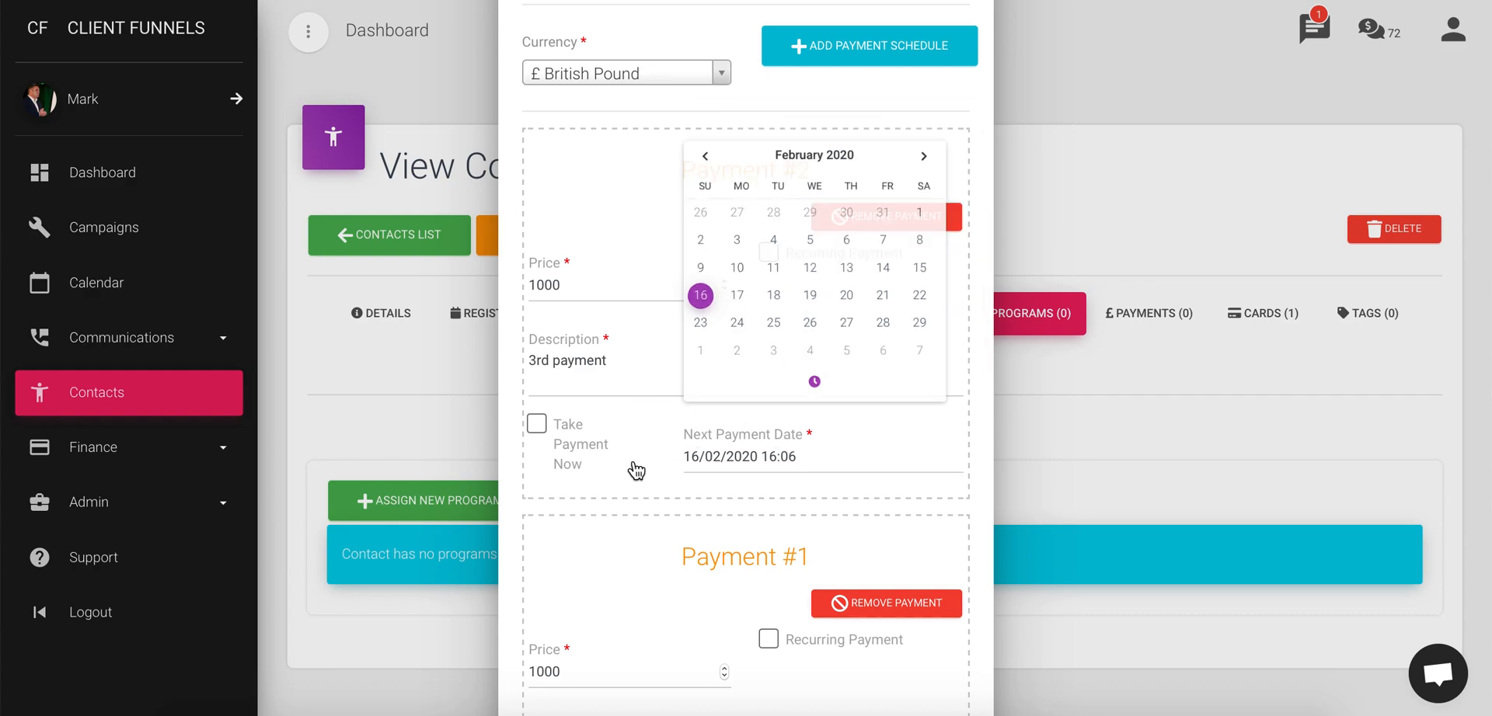
{"action": "left_click", "coordinate": [538, 426]}
- Check both payment schedules and prepare the payments for review
{"action": "scroll", "coordinate": [848, 440], "scroll_direction": "down", "scroll_amount": 4}
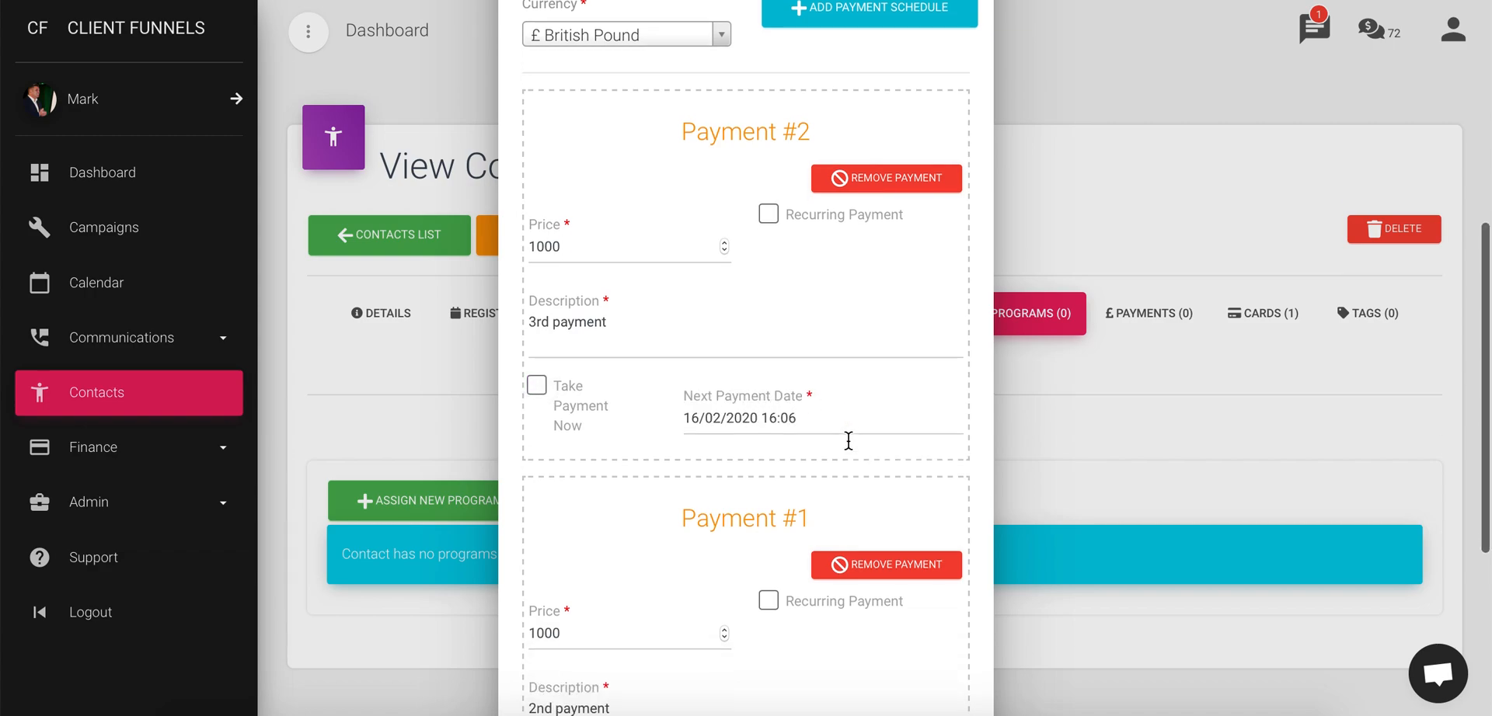
{"action": "scroll", "coordinate": [849, 441], "scroll_direction": "up", "scroll_amount": 5}
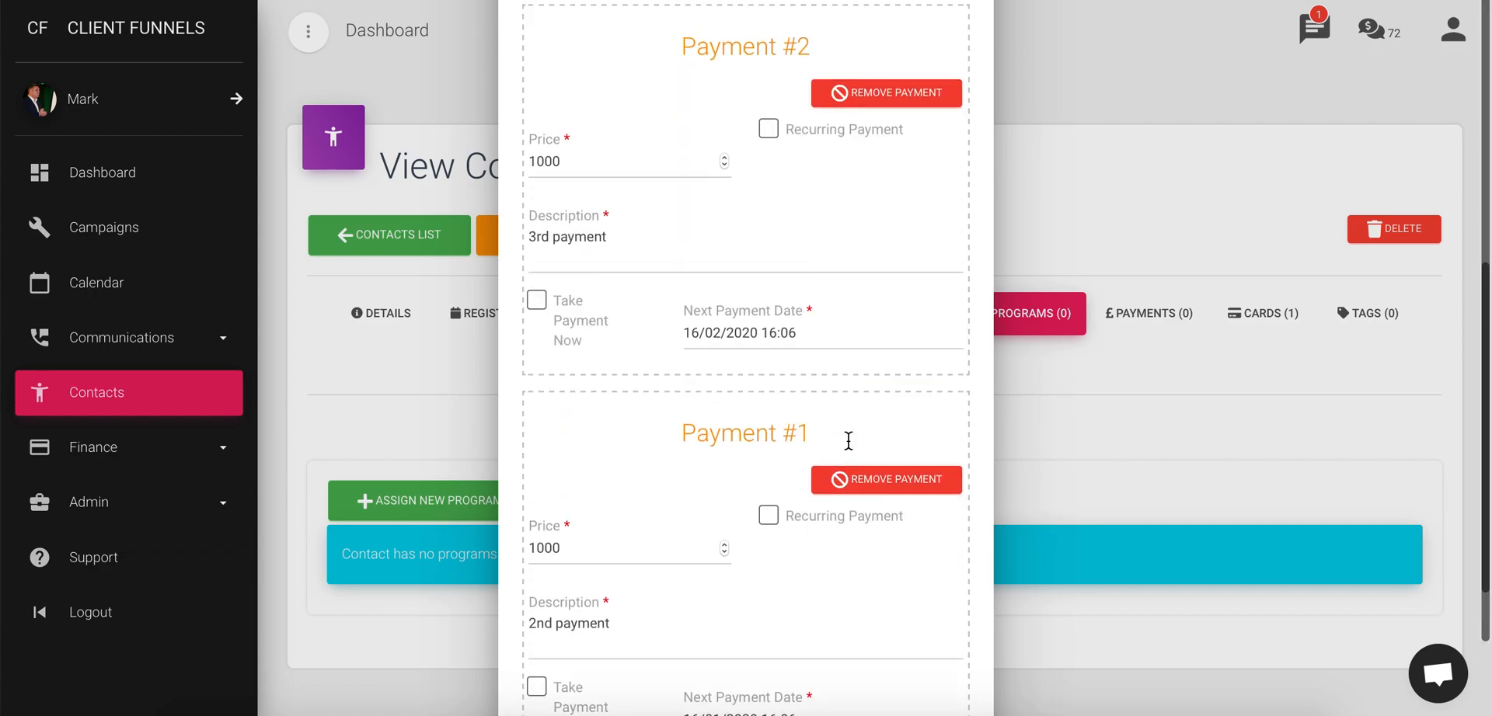
{"action": "scroll", "coordinate": [713, 577], "scroll_direction": "down", "scroll_amount": 3}
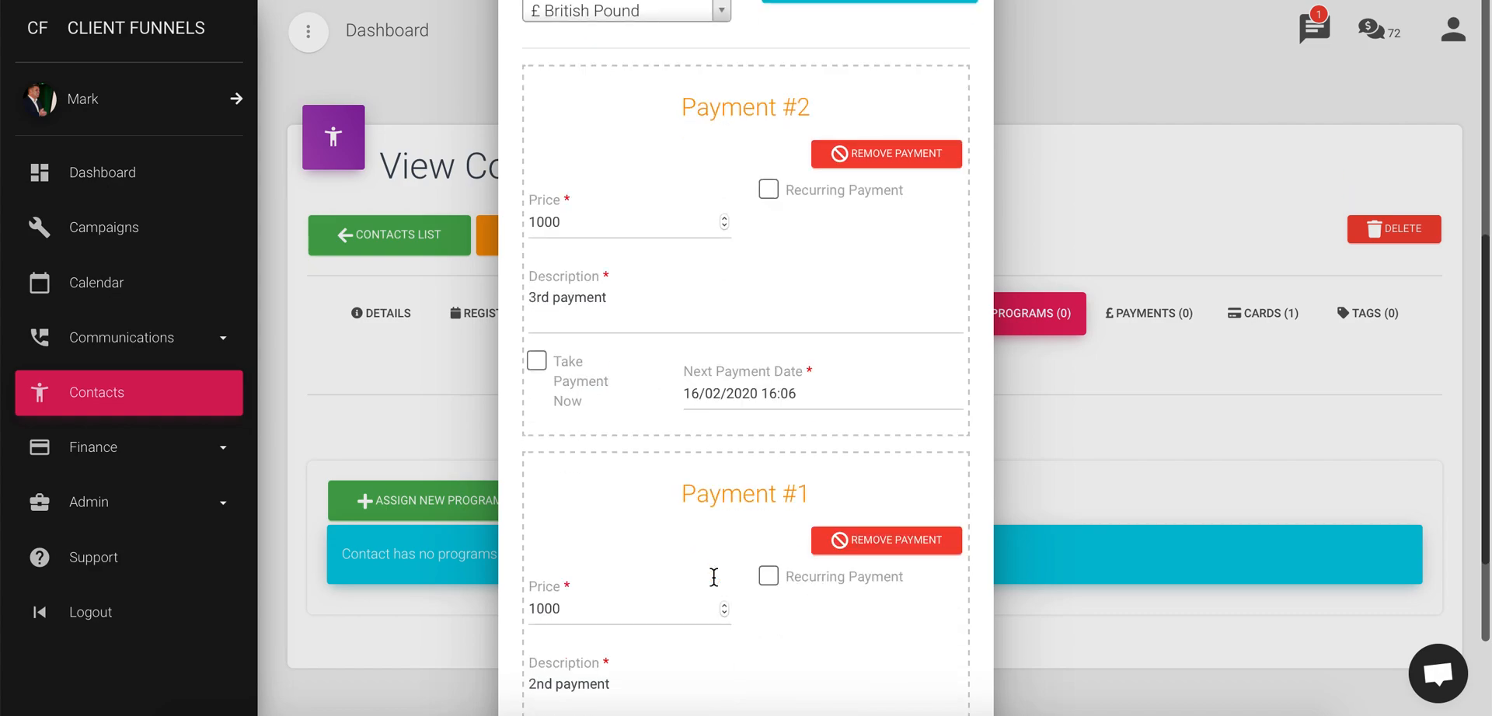
{"action": "scroll", "coordinate": [703, 636], "scroll_direction": "down", "scroll_amount": 2}
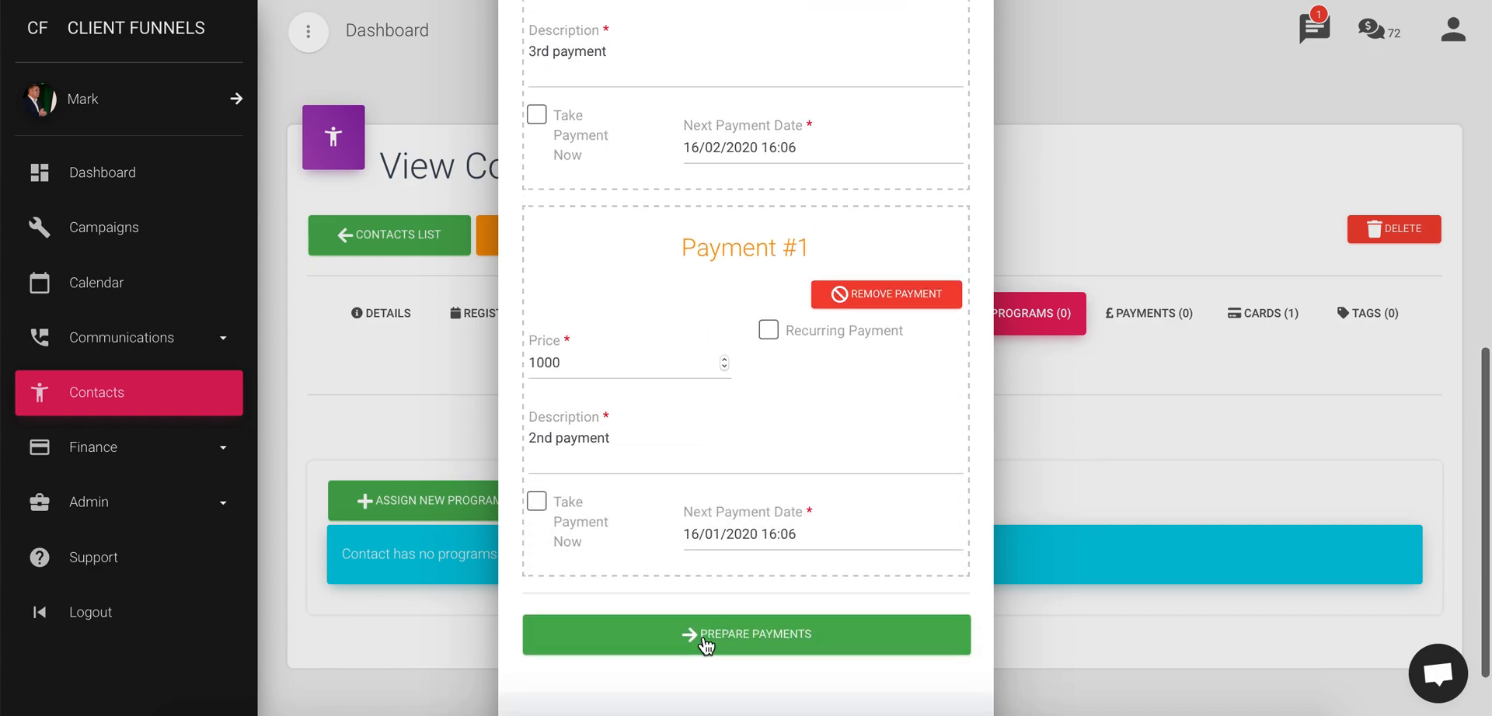
{"action": "left_click", "coordinate": [756, 644]}
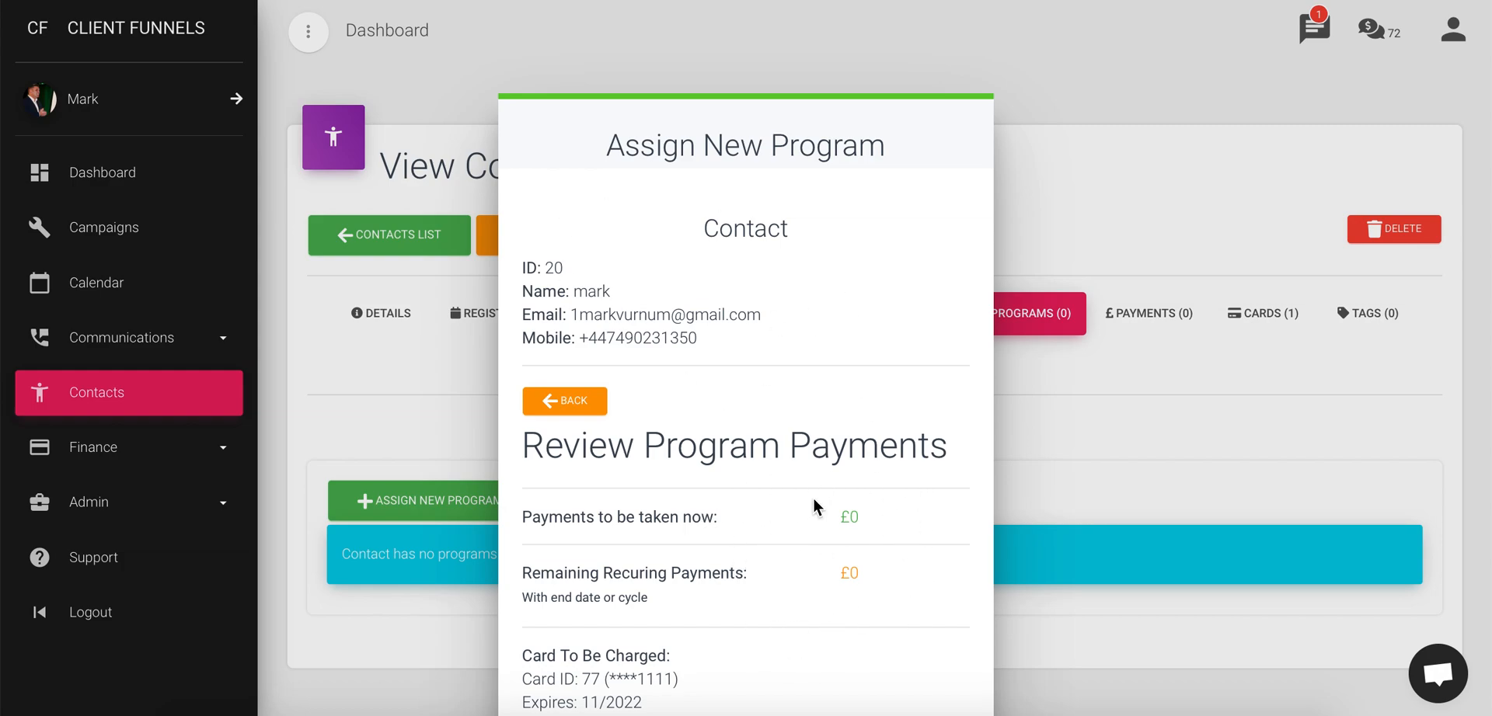
- Process the reviewed program payments and acknowledge the creation of the contact program
{"action": "scroll", "coordinate": [863, 535], "scroll_direction": "down", "scroll_amount": 2}
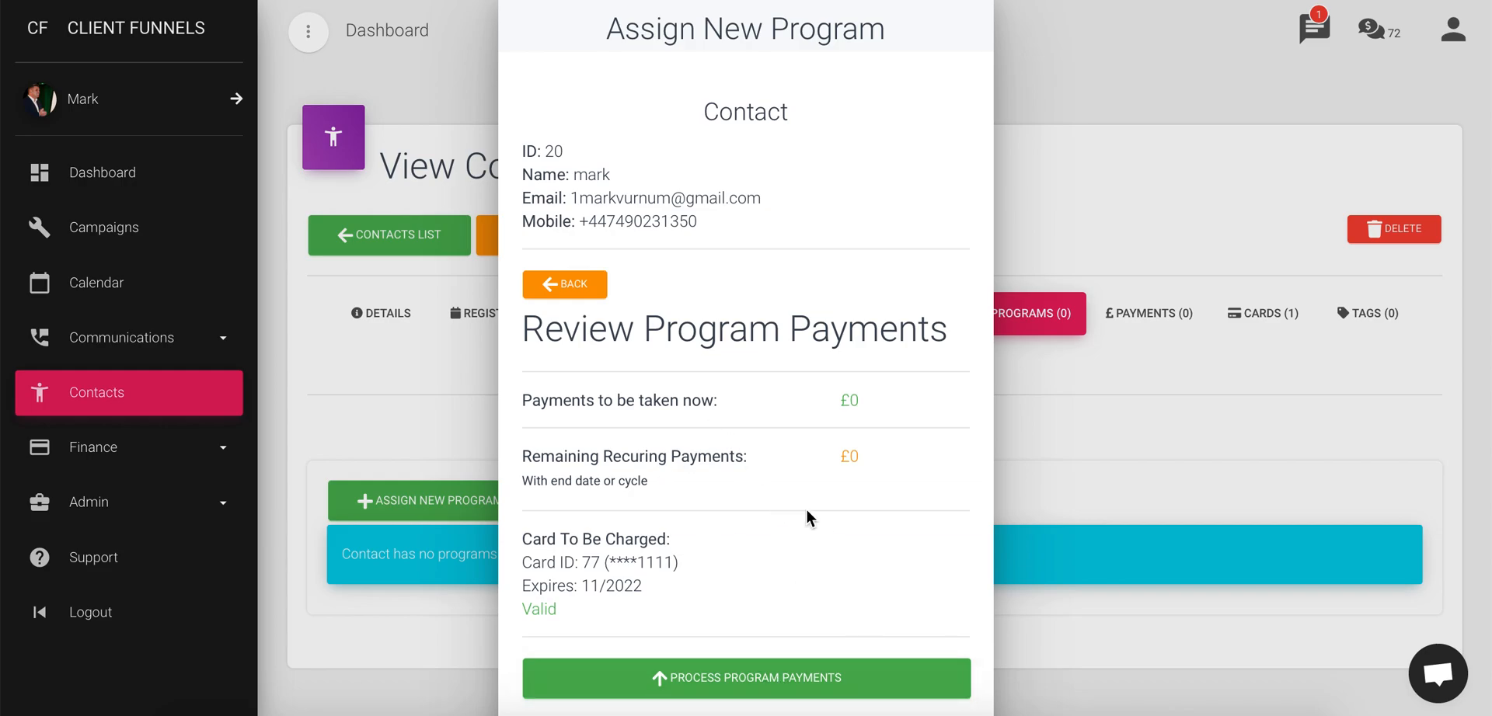
{"action": "scroll", "coordinate": [807, 517], "scroll_direction": "down", "scroll_amount": 2}
{"action": "left_click", "coordinate": [859, 570]}
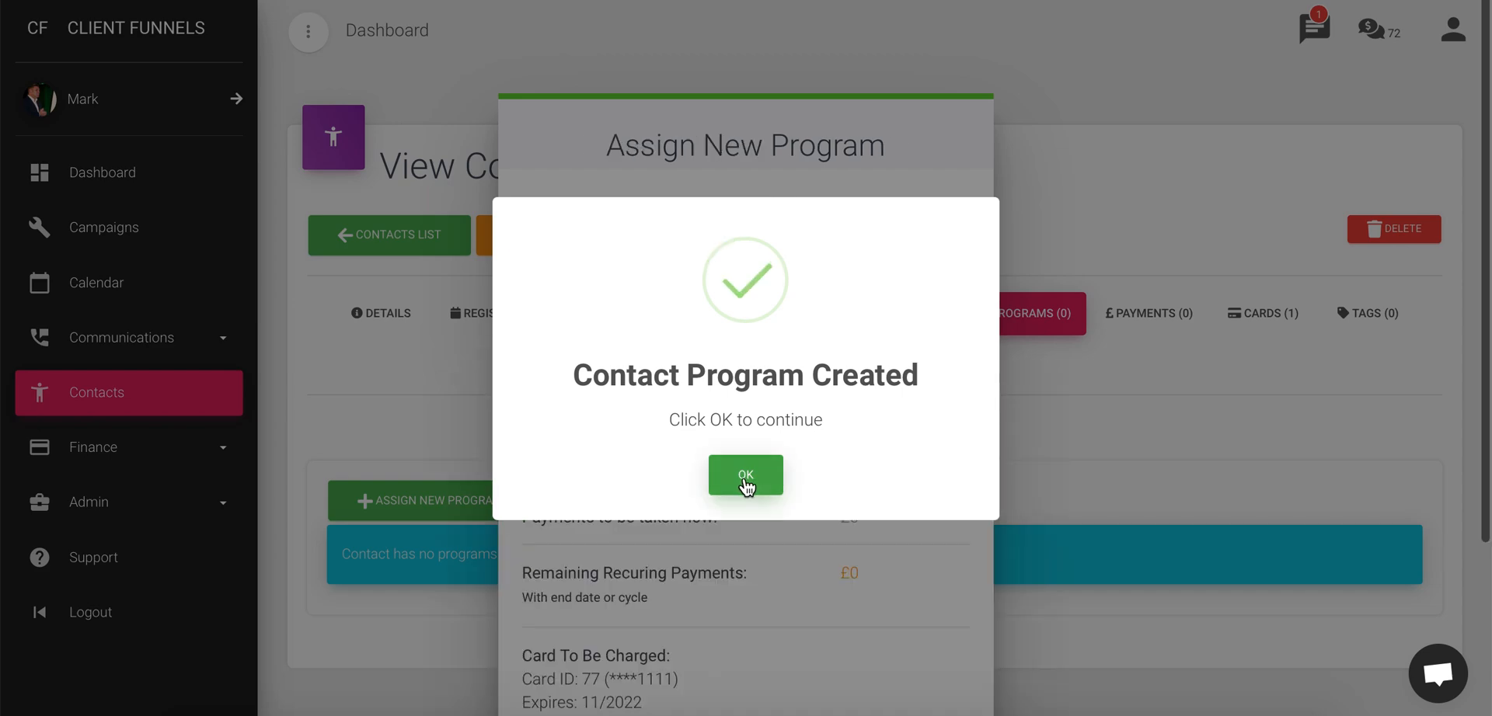
{"action": "left_click", "coordinate": [745, 478]}
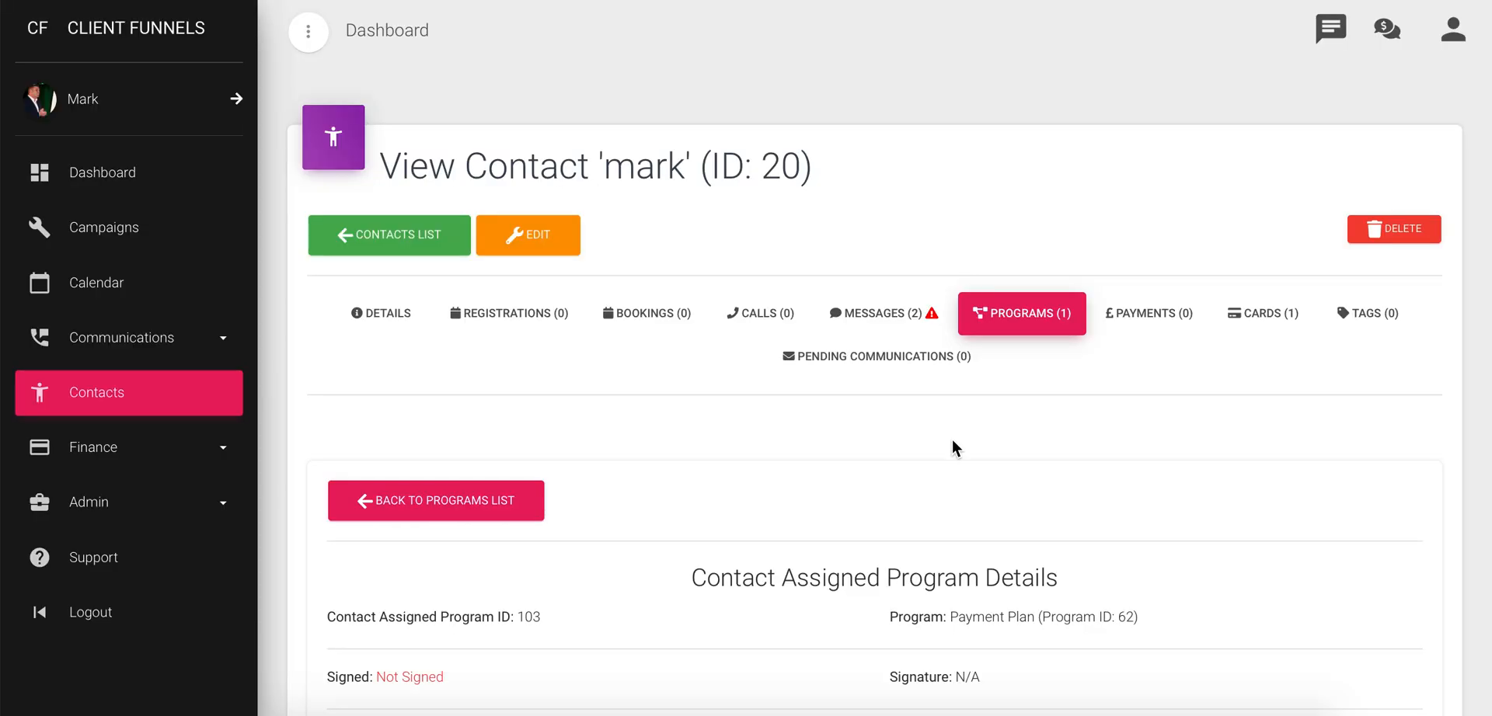
- Check the pending payments, return to the contact's programs list and start another program assignment with Payment Plan (ID: 62)
{"action": "scroll", "coordinate": [952, 438], "scroll_direction": "down", "scroll_amount": 5}
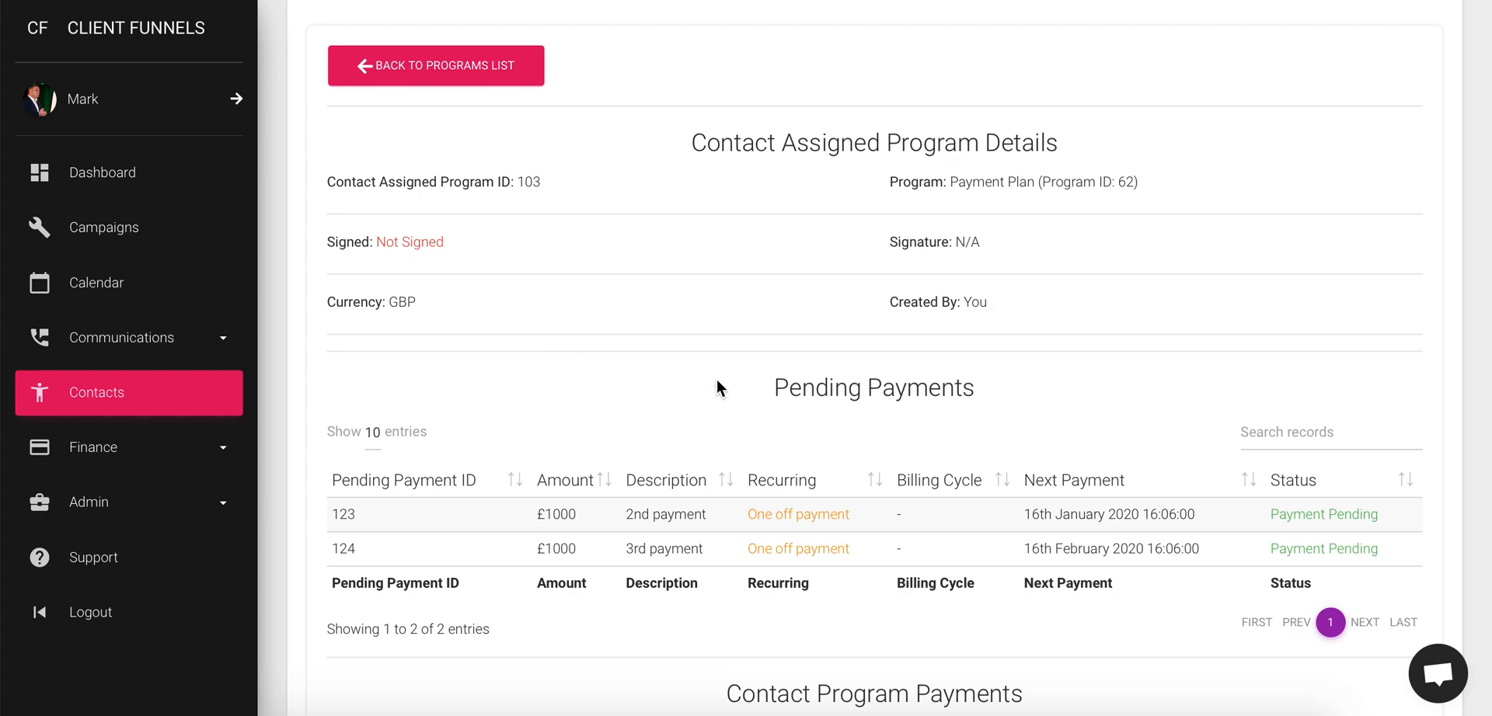
{"action": "scroll", "coordinate": [483, 242], "scroll_direction": "up", "scroll_amount": 4}
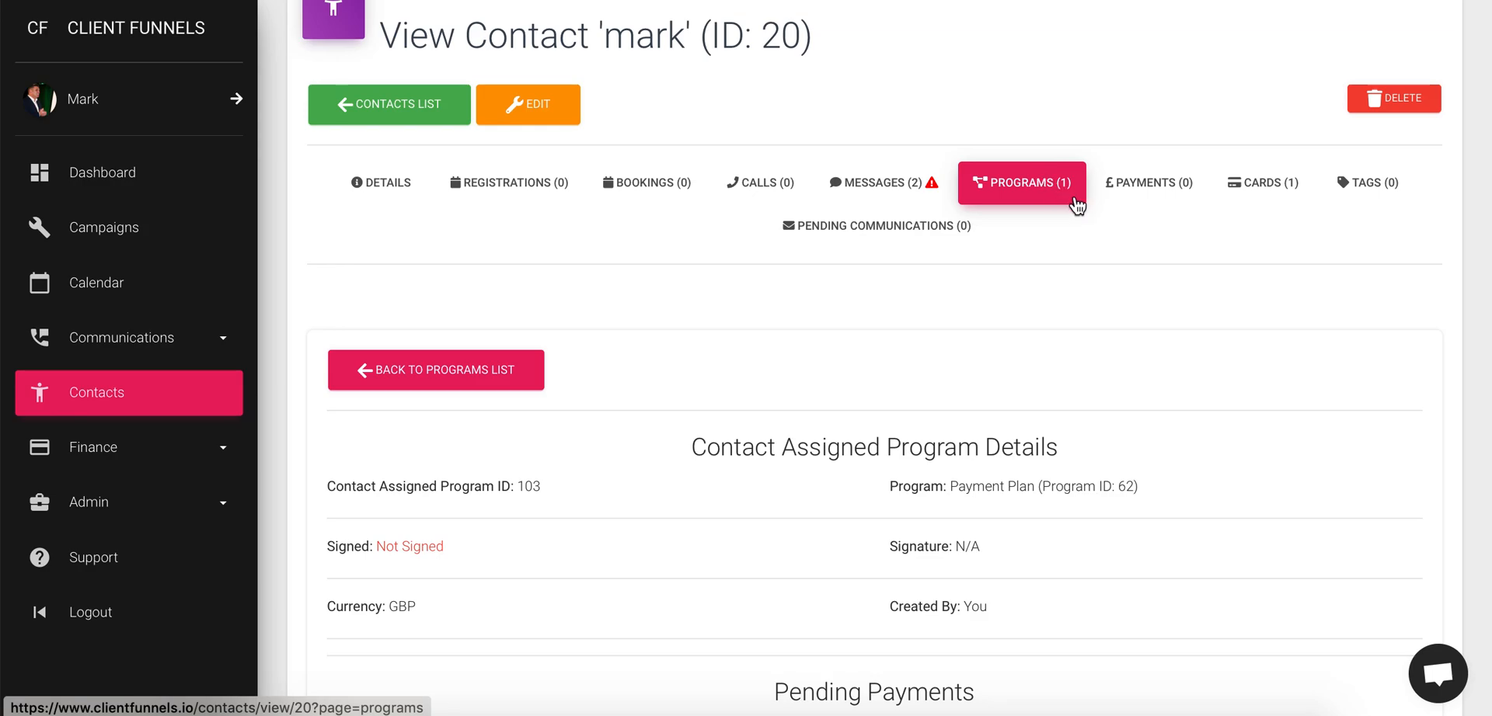
{"action": "left_click", "coordinate": [1027, 190]}
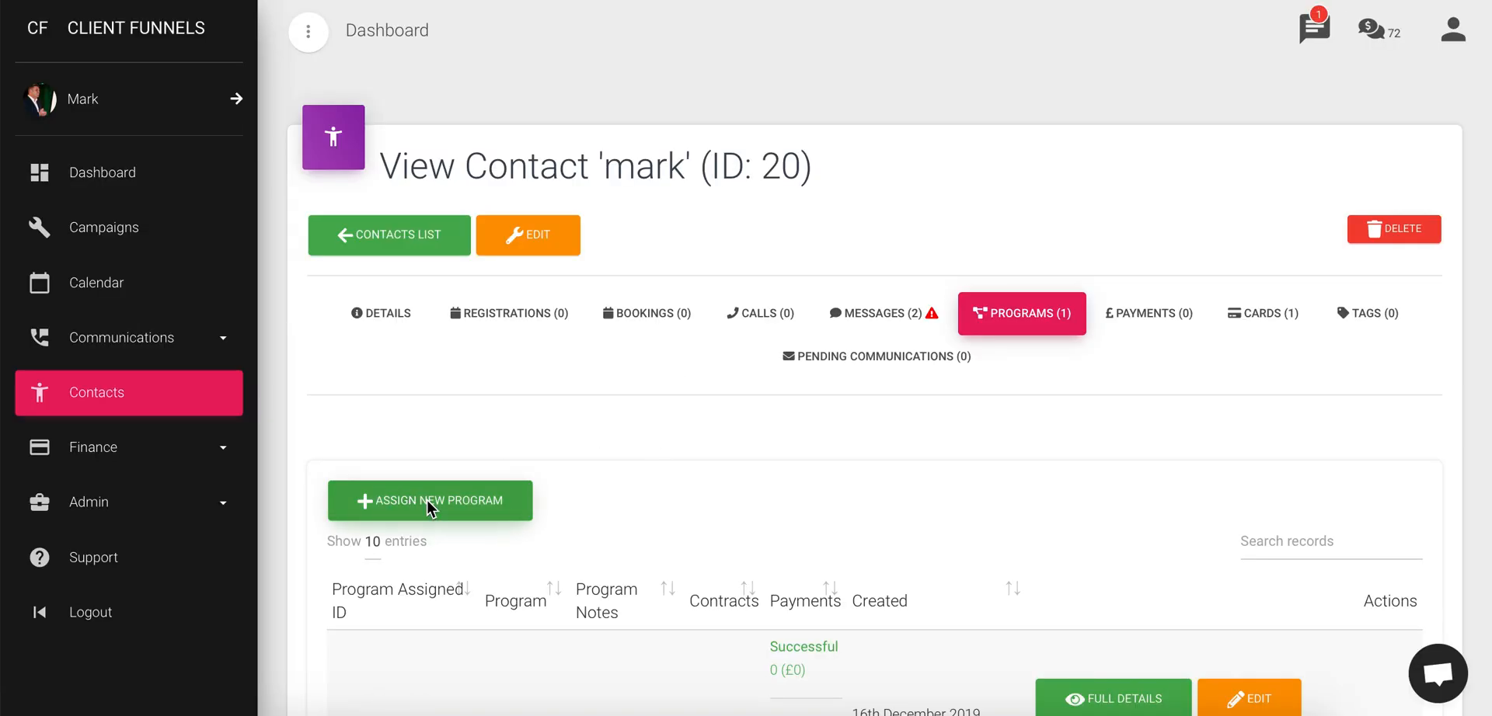
{"action": "left_click", "coordinate": [426, 513]}
{"action": "left_click", "coordinate": [695, 440]}
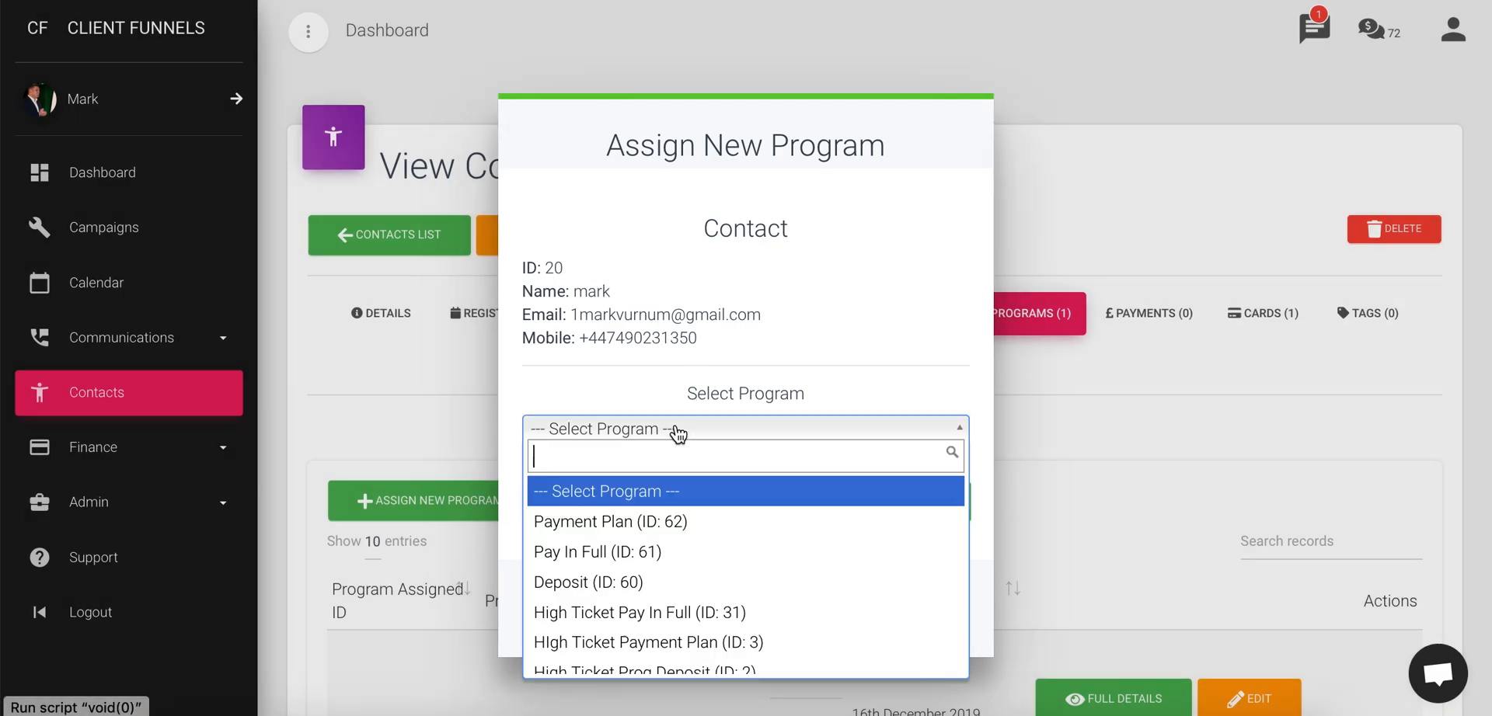
{"action": "left_click", "coordinate": [651, 521]}
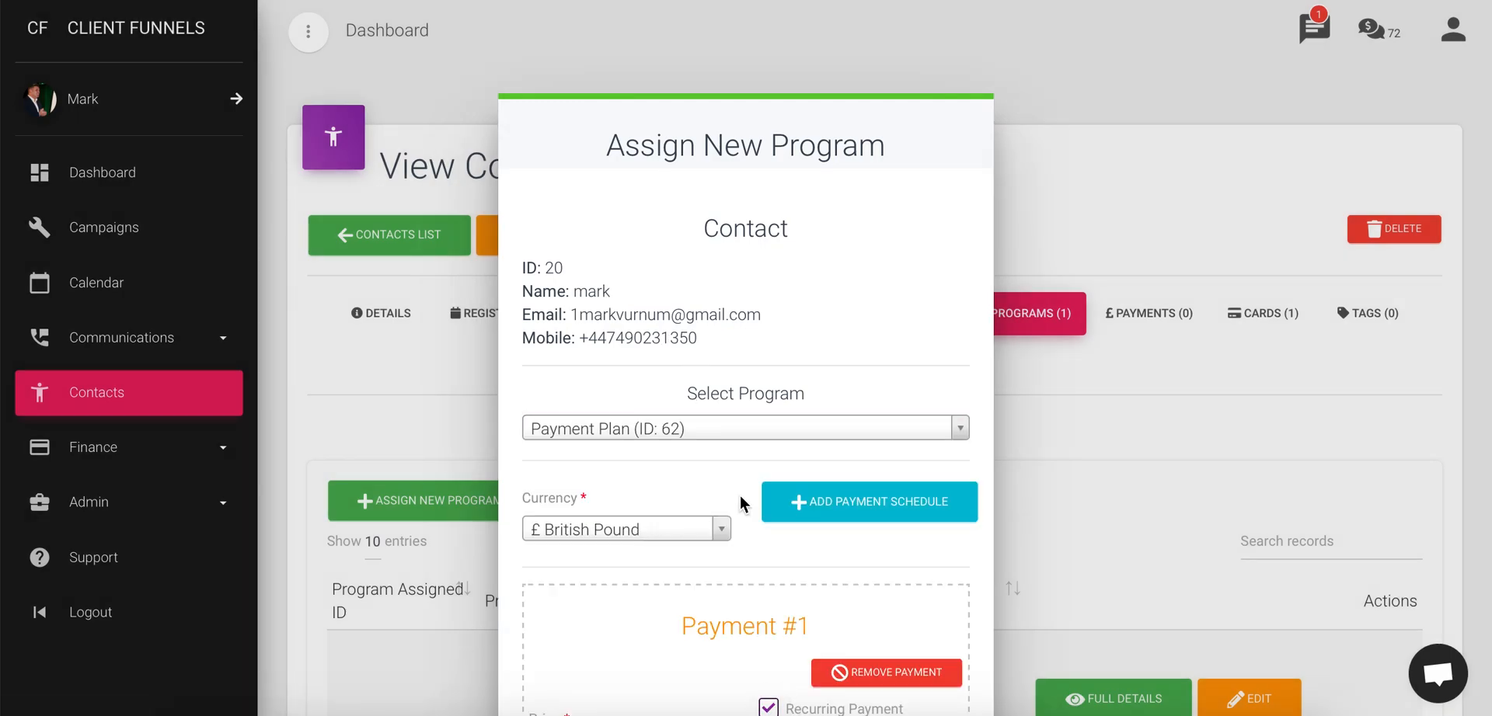
{"action": "scroll", "coordinate": [736, 522], "scroll_direction": "down", "scroll_amount": 4}
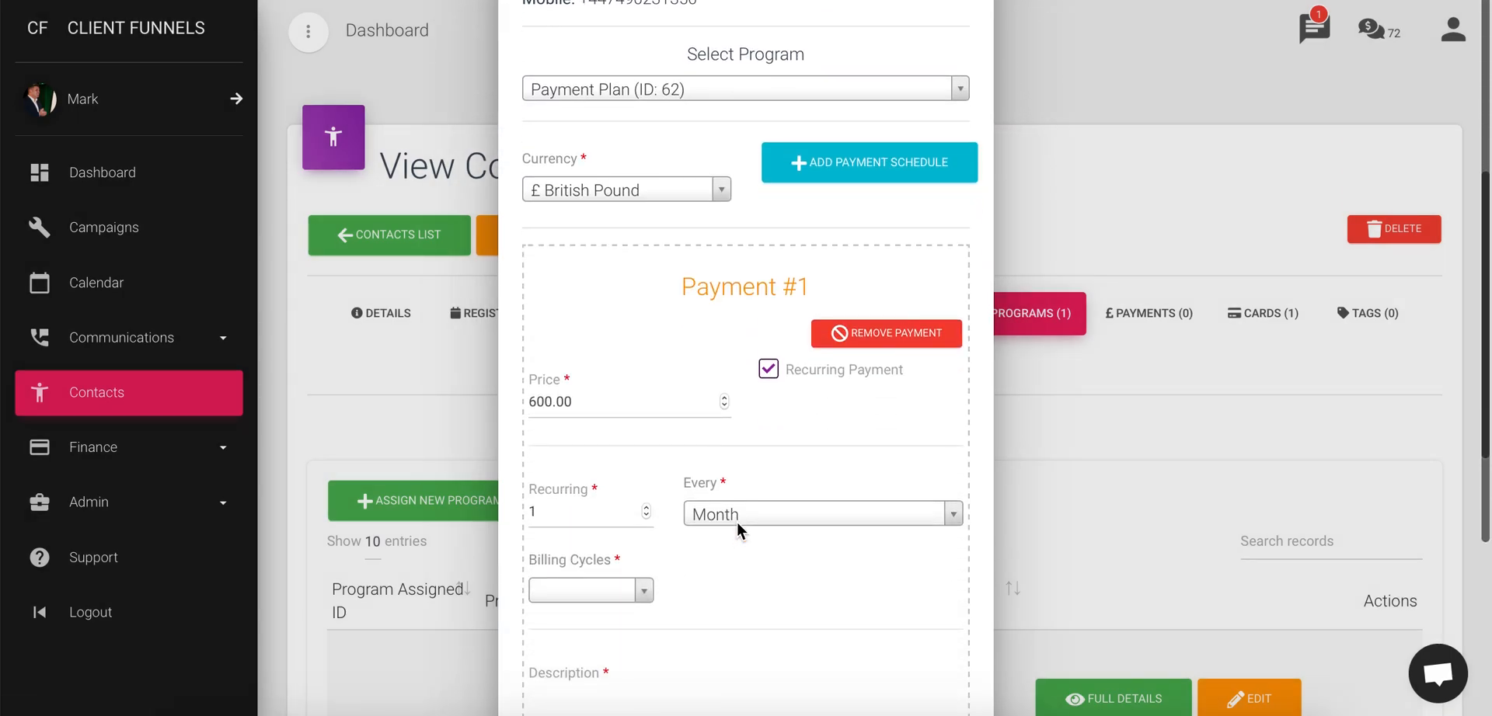
- Make Payment #1 a one-off payment with a price of 2000 and the description "2nd payment"
{"action": "left_click", "coordinate": [768, 369]}
{"action": "scroll", "coordinate": [627, 466], "scroll_direction": "down", "scroll_amount": 2}
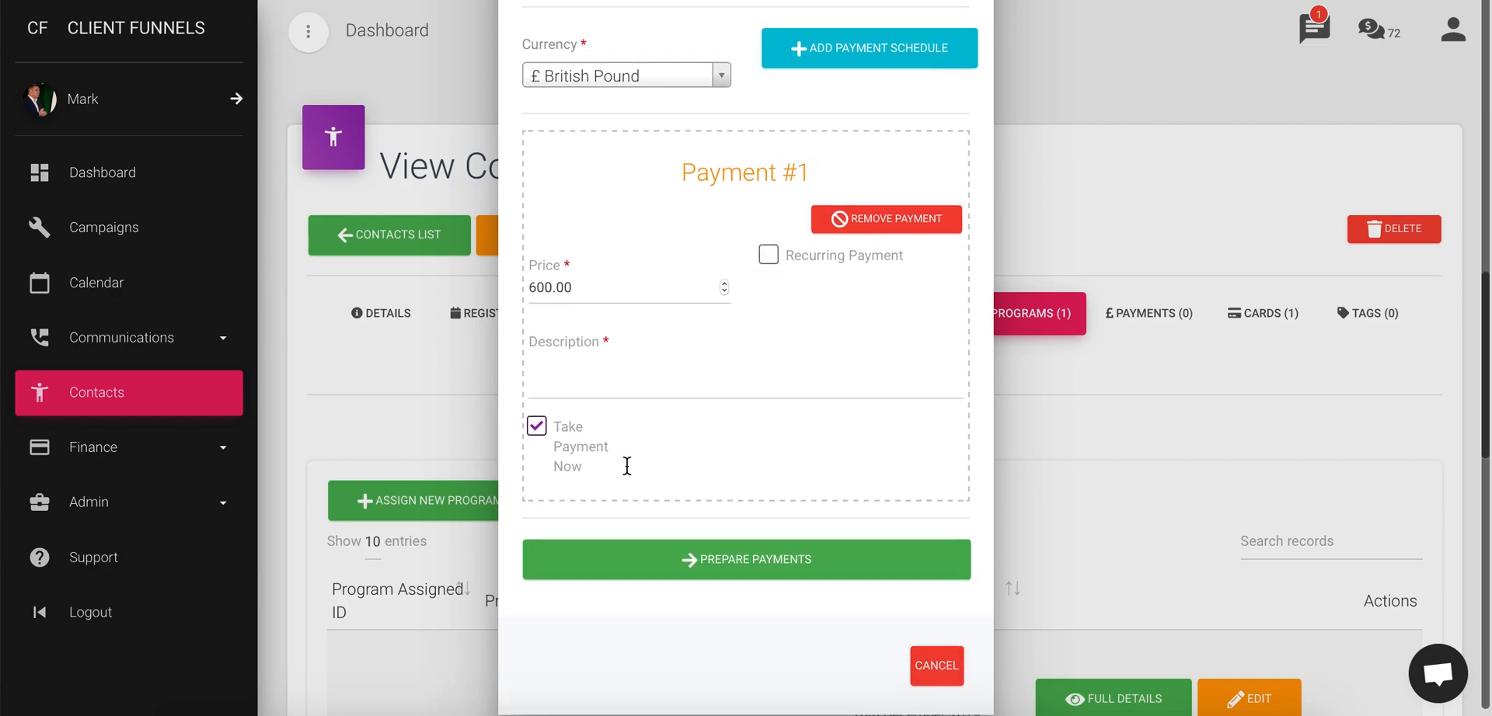
{"action": "left_click_drag", "start_coordinate": [590, 292], "coordinate": [514, 292]}
{"action": "type", "text": "2000"}
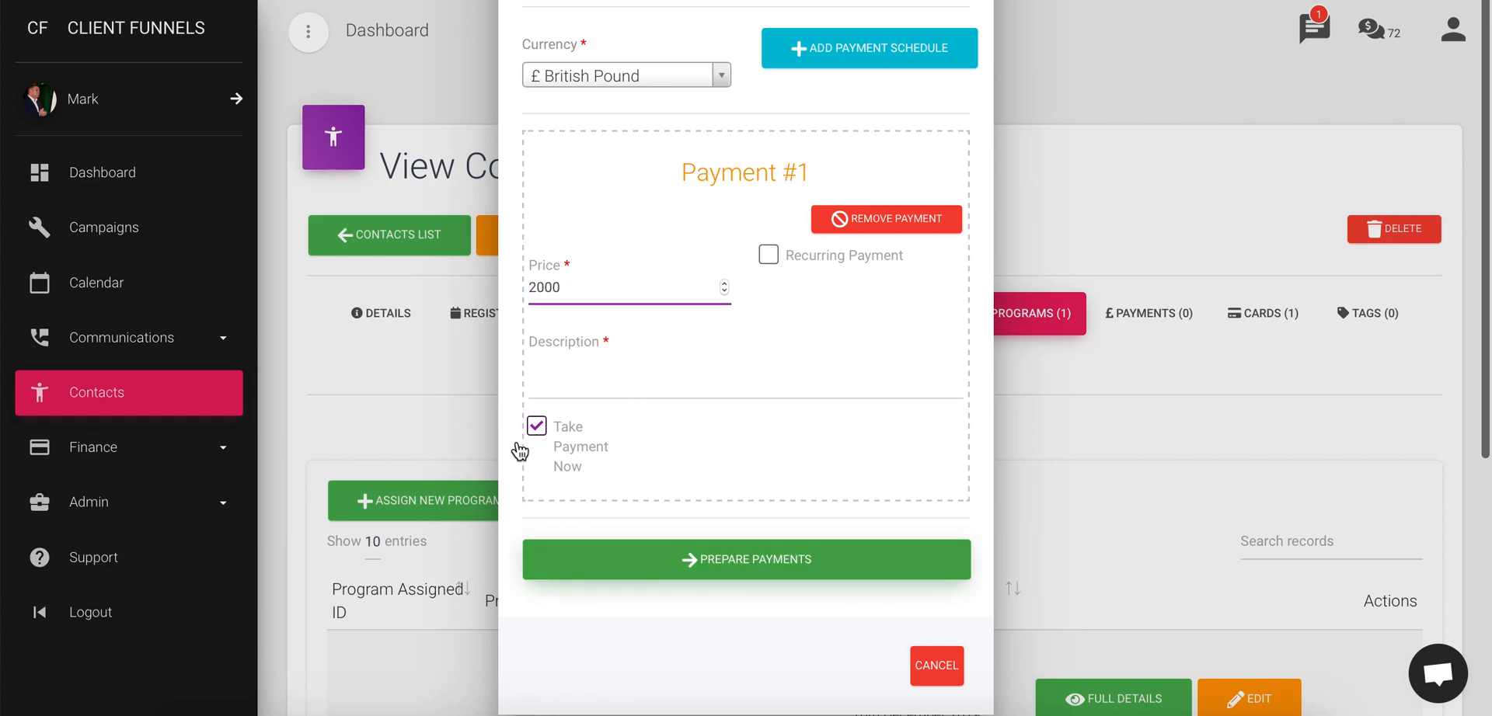
{"action": "left_click", "coordinate": [573, 387]}
{"action": "type", "text": "2nd payment"}
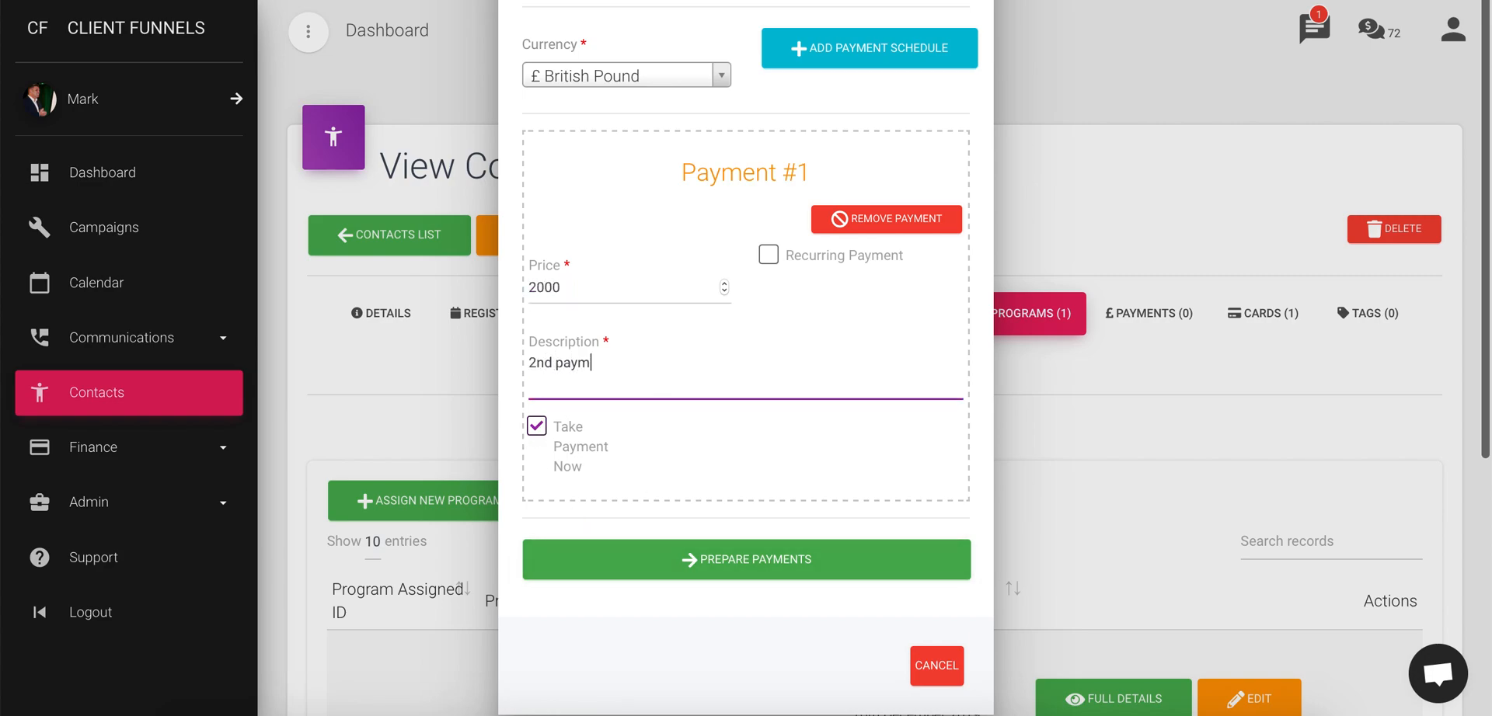
- Turn off immediate payment for Payment #1 and set its next payment date to 23/12/2019 16:08
{"action": "left_click", "coordinate": [539, 427]}
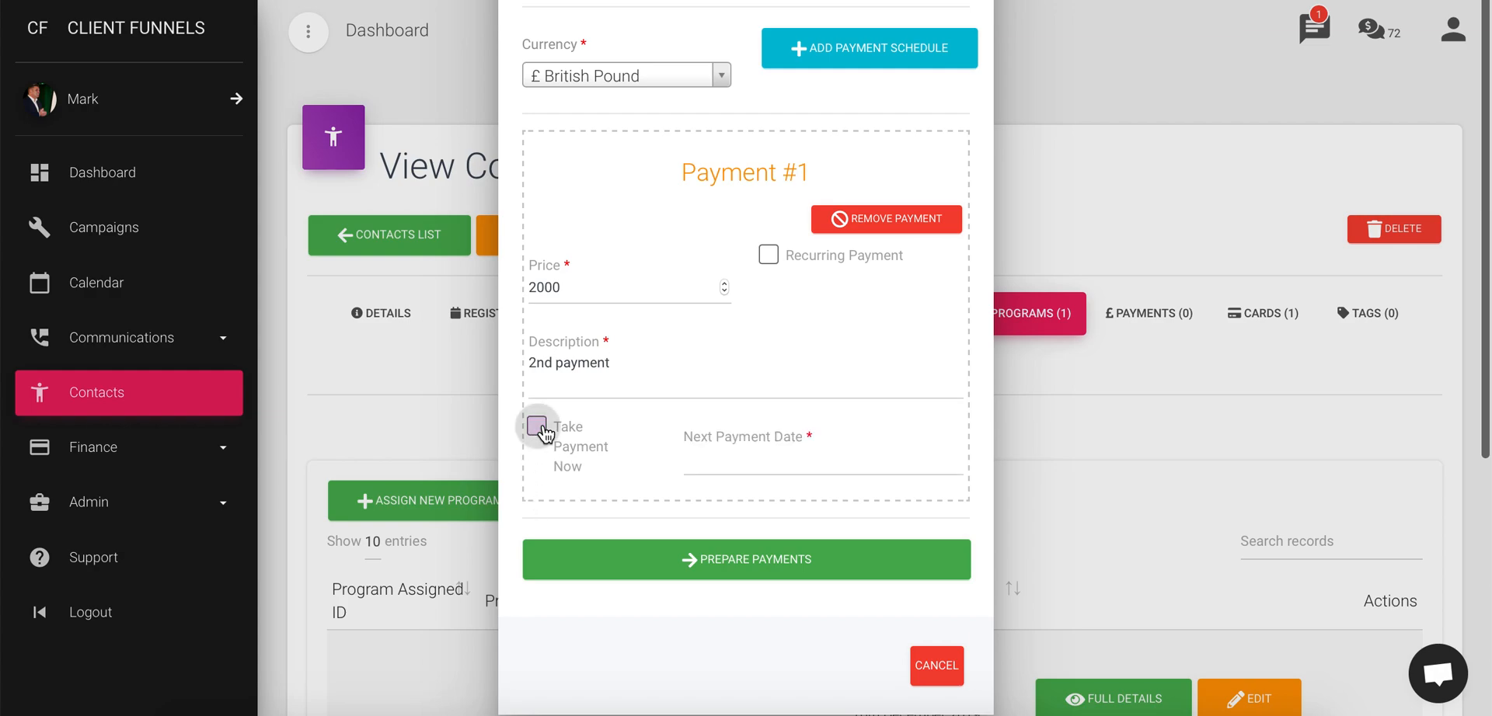
{"action": "left_click", "coordinate": [764, 462]}
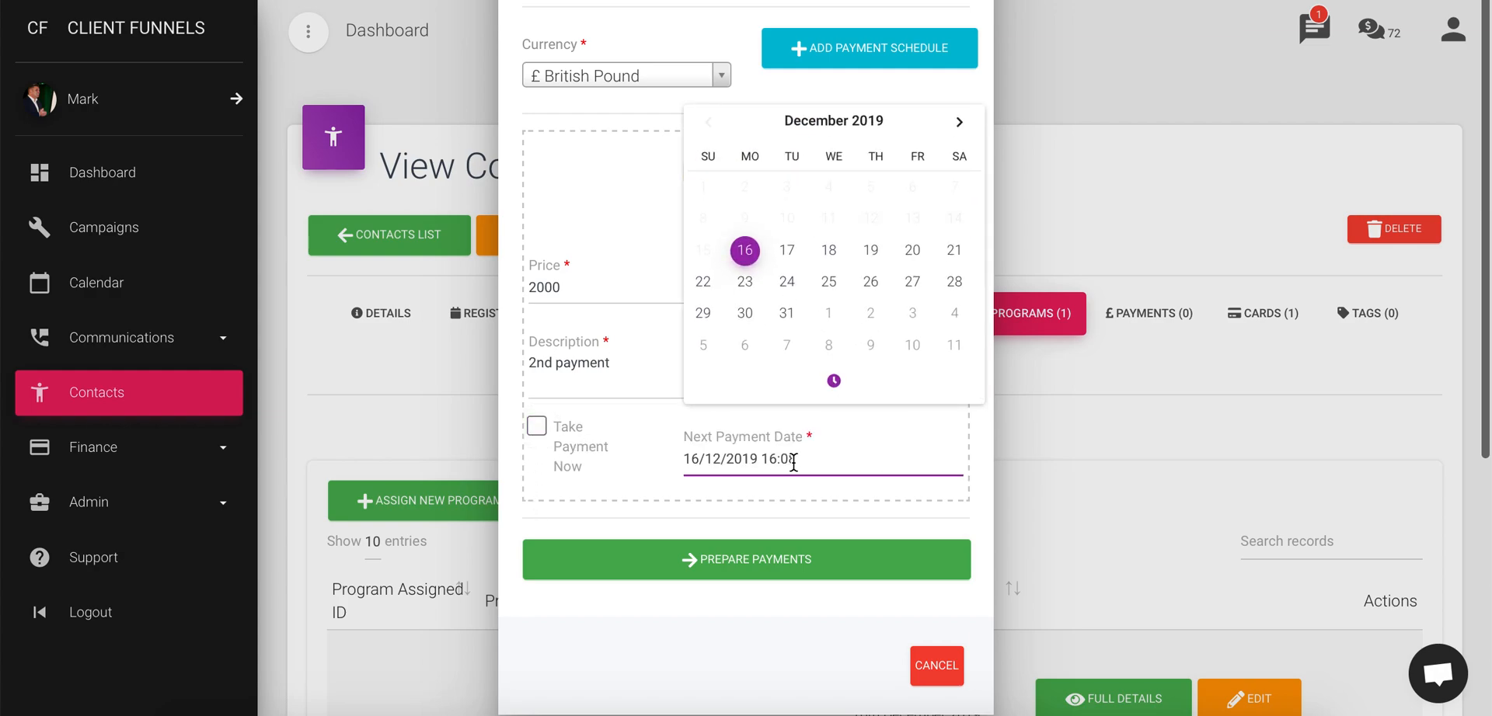
{"action": "left_click", "coordinate": [745, 285]}
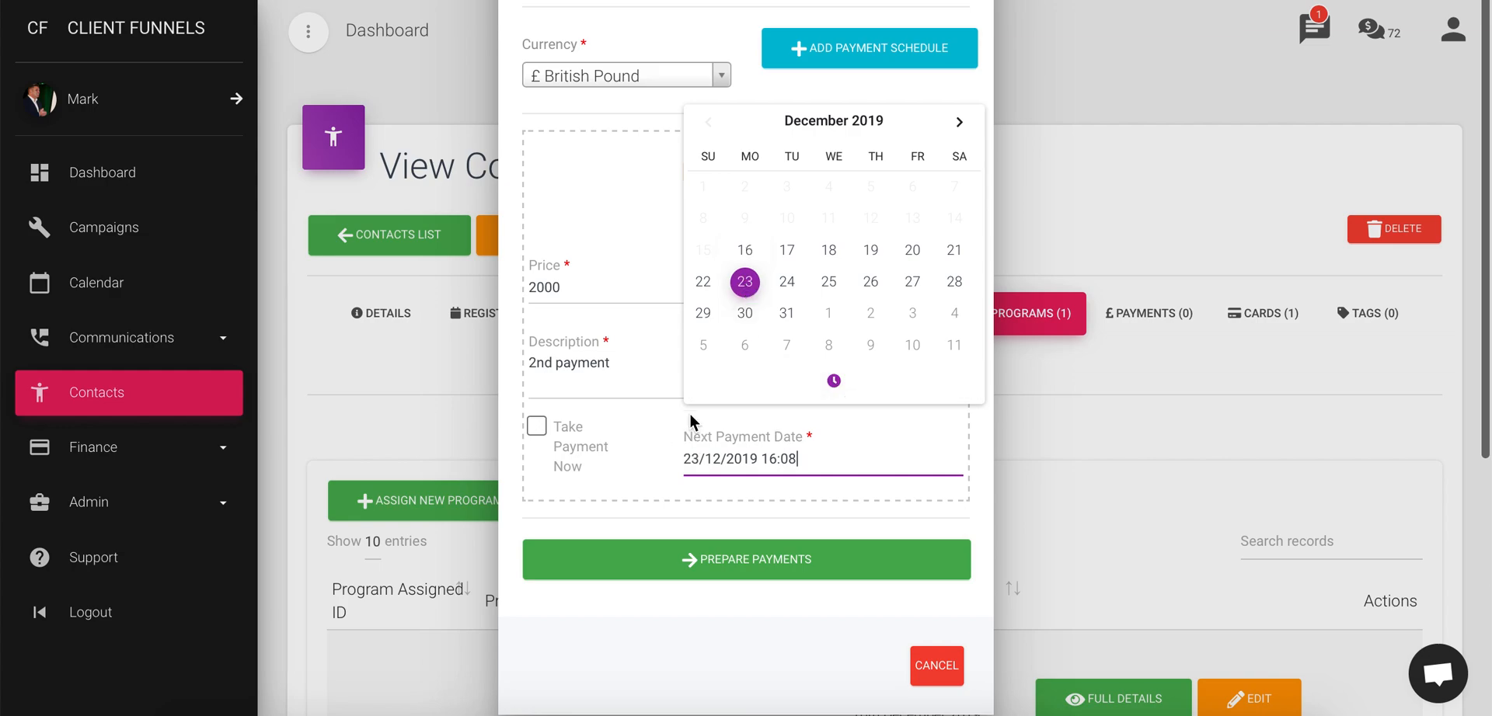
{"action": "left_click", "coordinate": [819, 81]}
- Add a second payment schedule with a price of 500 and the description "3rd payment"
{"action": "left_click", "coordinate": [855, 60]}
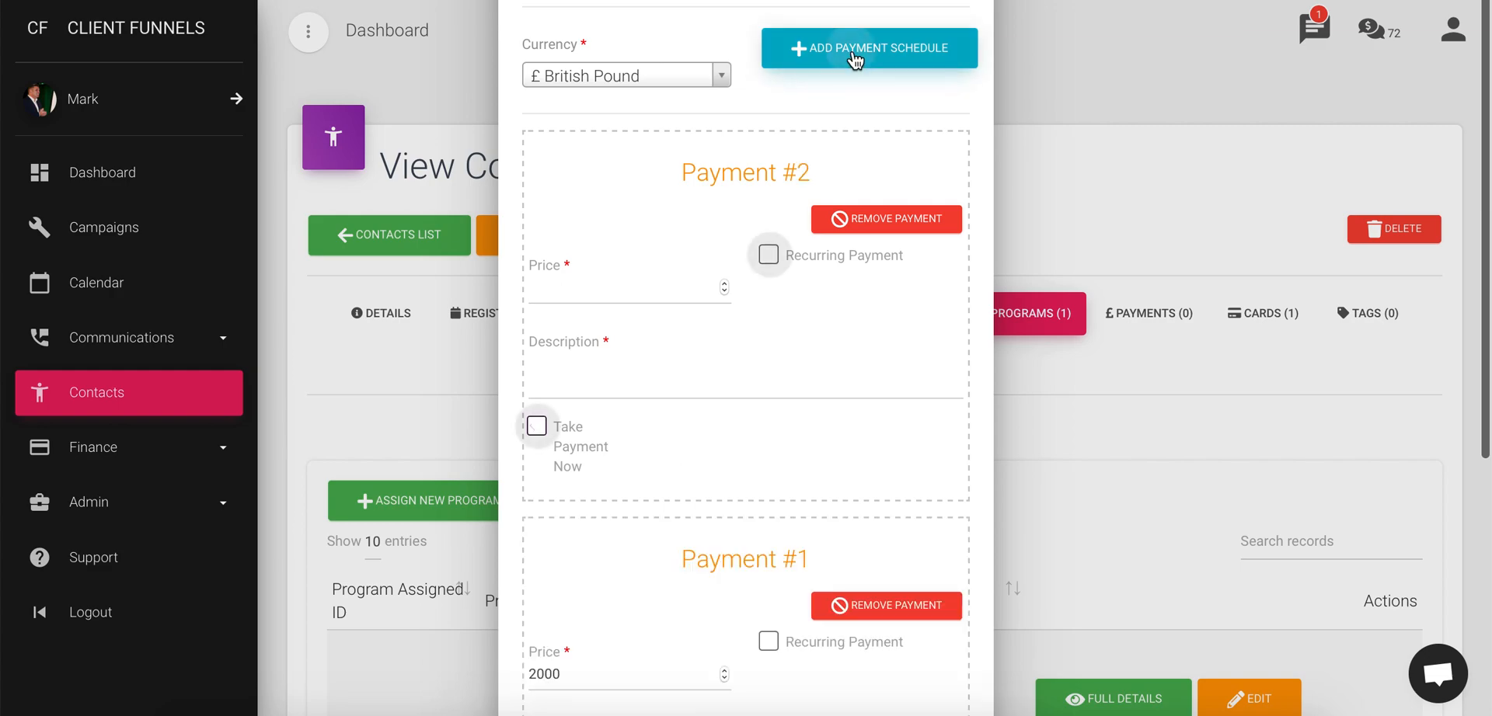
{"action": "left_click", "coordinate": [592, 294]}
{"action": "type", "text": "500"}
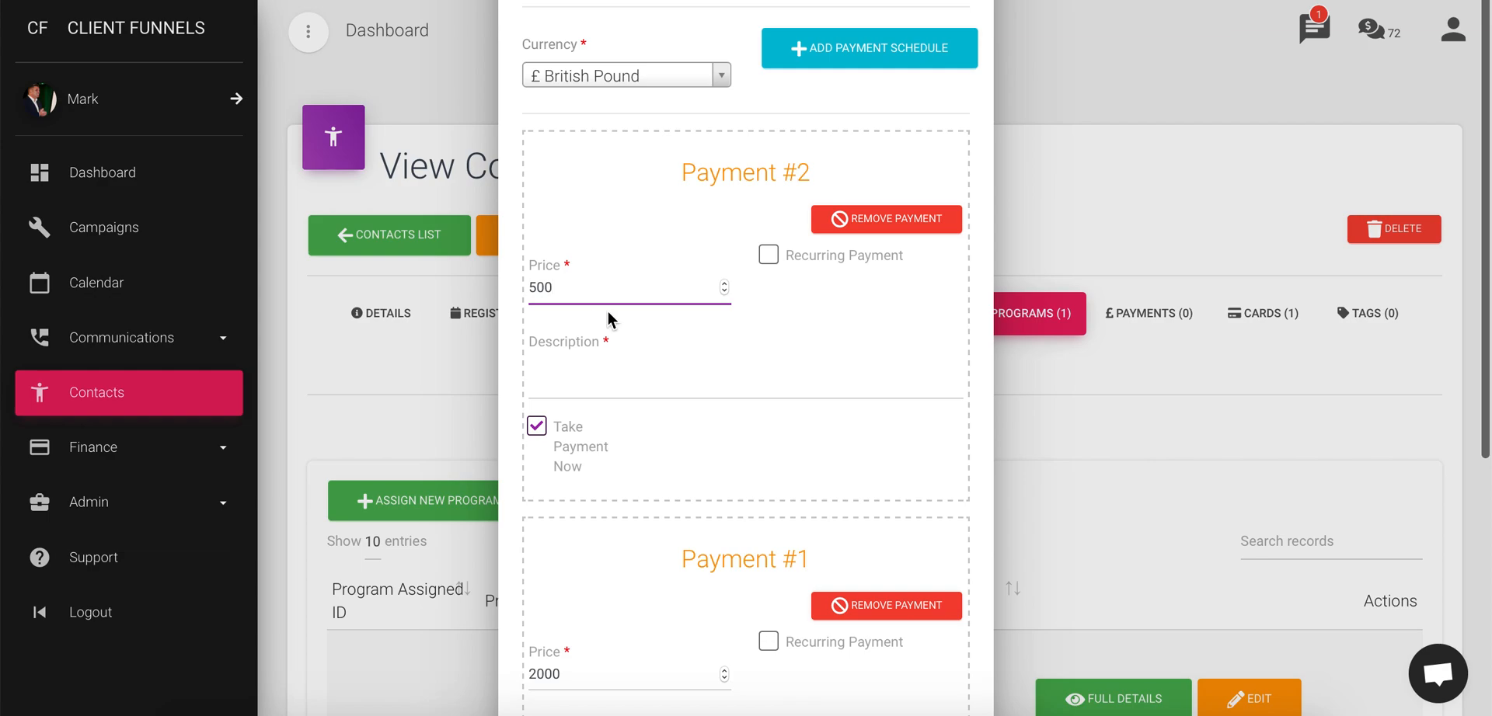
{"action": "left_click", "coordinate": [718, 370]}
{"action": "type", "text": "3rd payment"}
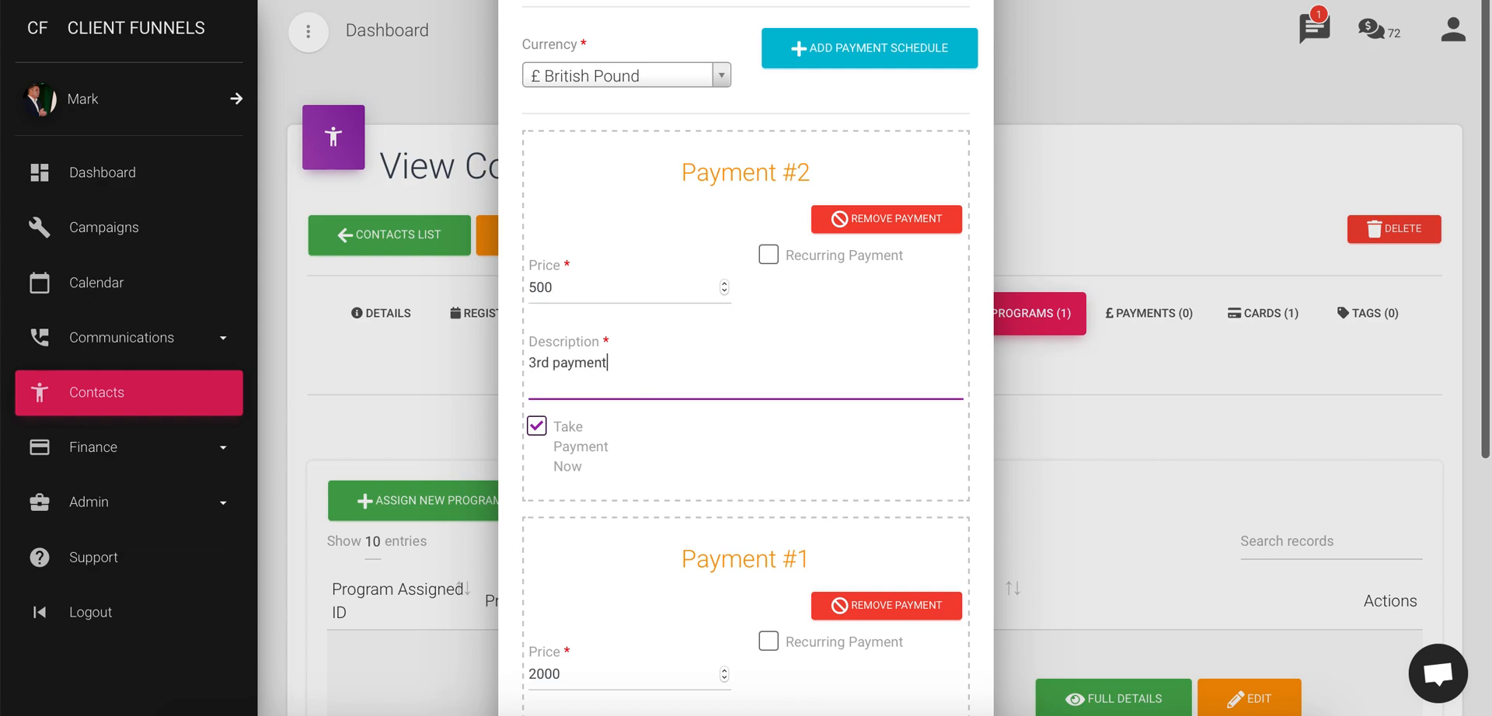
- Turn off immediate payment for Payment #2 and set its next payment date to 06/01/2020 16:08
{"action": "left_click", "coordinate": [536, 425]}
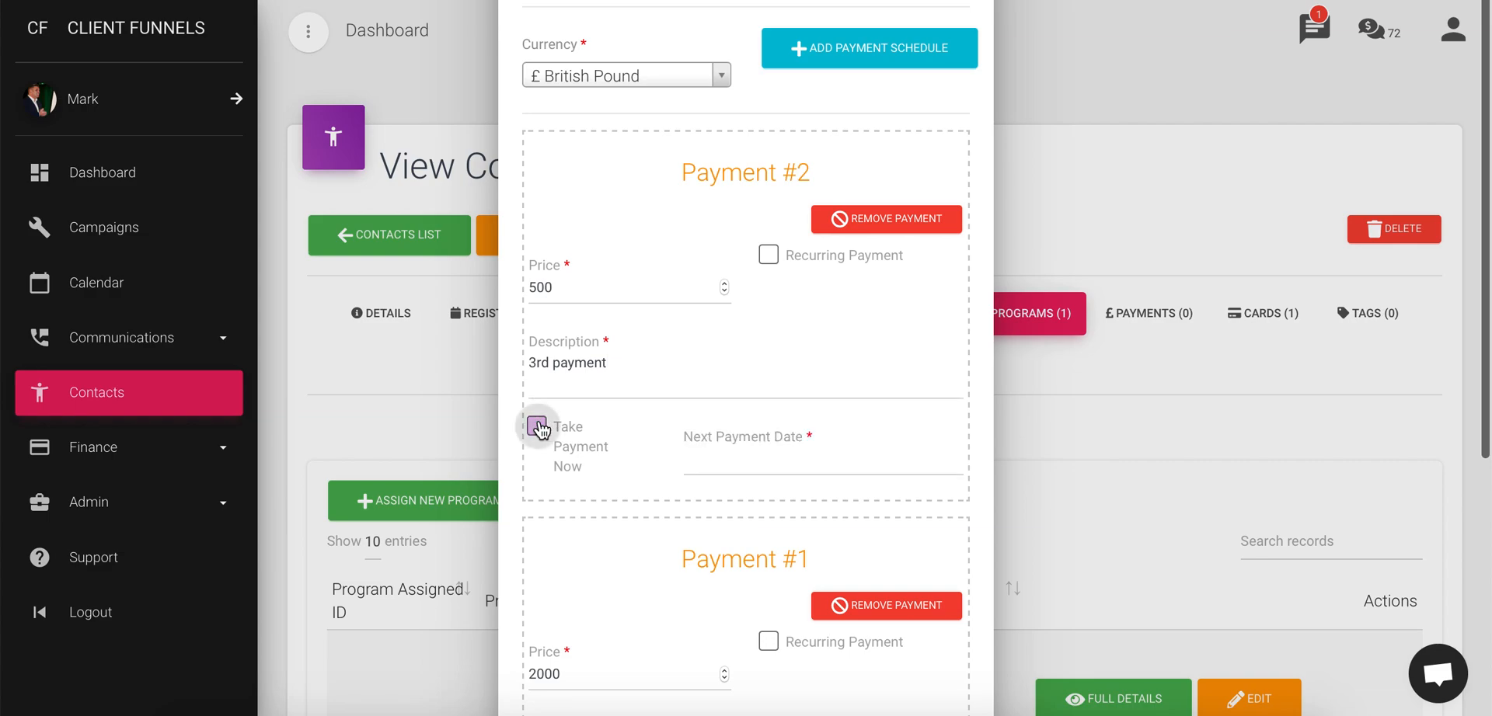
{"action": "left_click", "coordinate": [723, 442]}
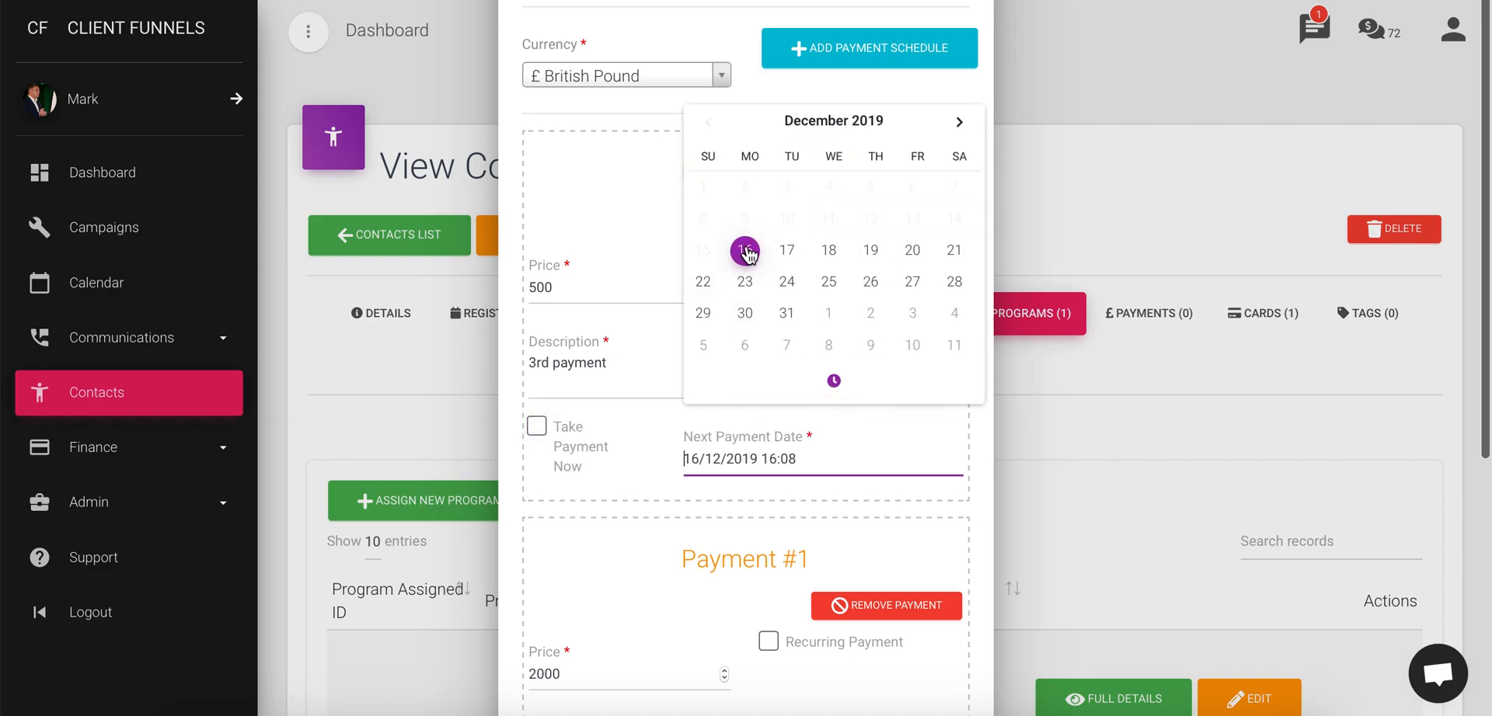
{"action": "left_click", "coordinate": [745, 351]}
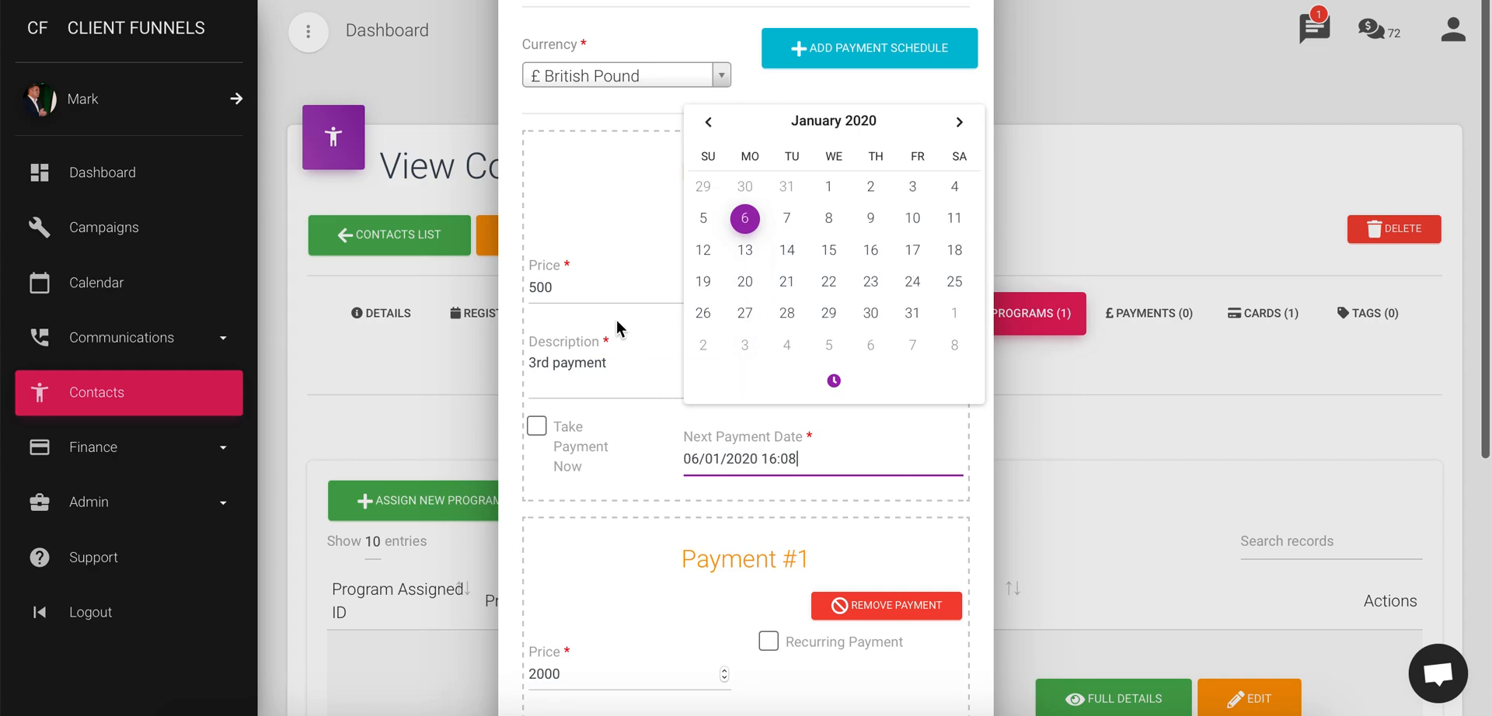
{"action": "left_click", "coordinate": [891, 93]}
- Check the 2nd and 3rd payment schedules and prepare the payments for review
{"action": "scroll", "coordinate": [843, 423], "scroll_direction": "down", "scroll_amount": 5}
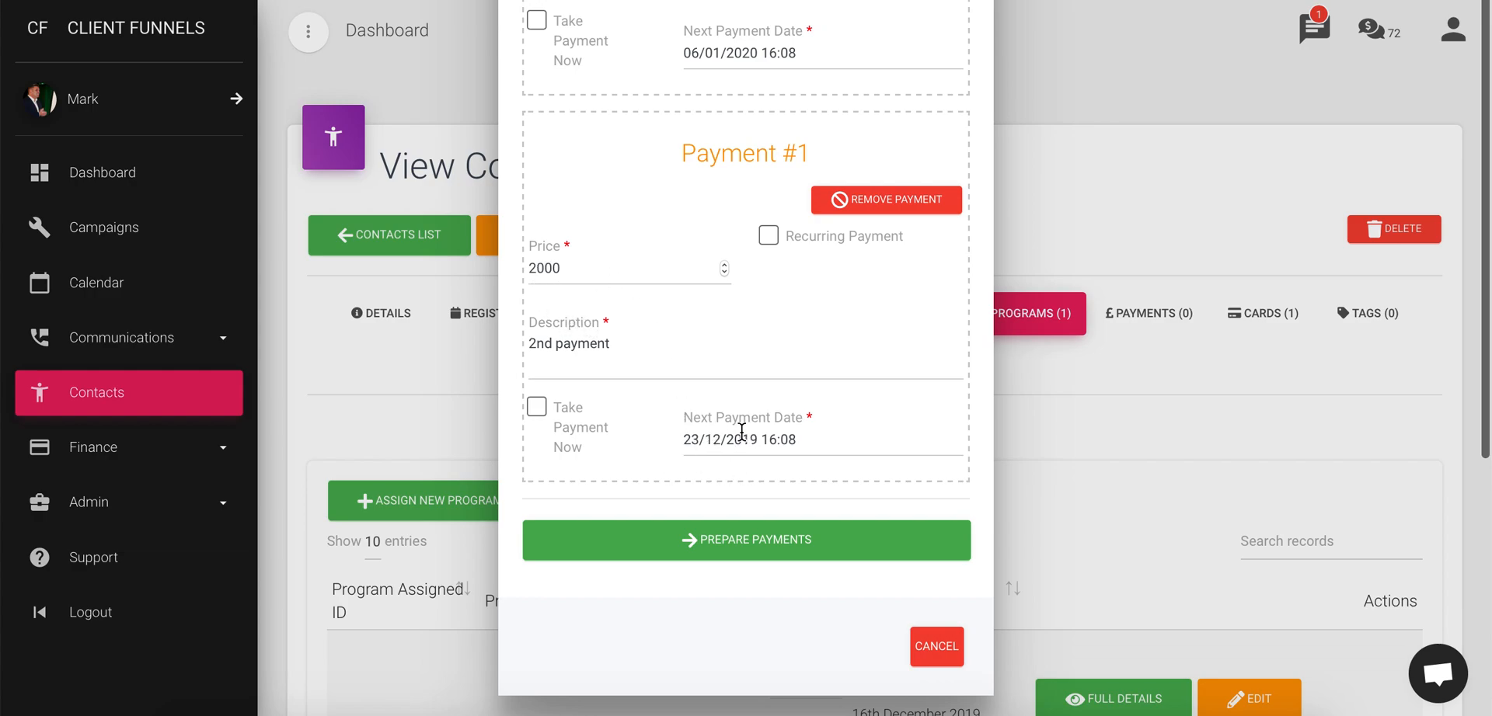
{"action": "scroll", "coordinate": [706, 441], "scroll_direction": "up", "scroll_amount": 2}
{"action": "scroll", "coordinate": [708, 445], "scroll_direction": "up", "scroll_amount": 3}
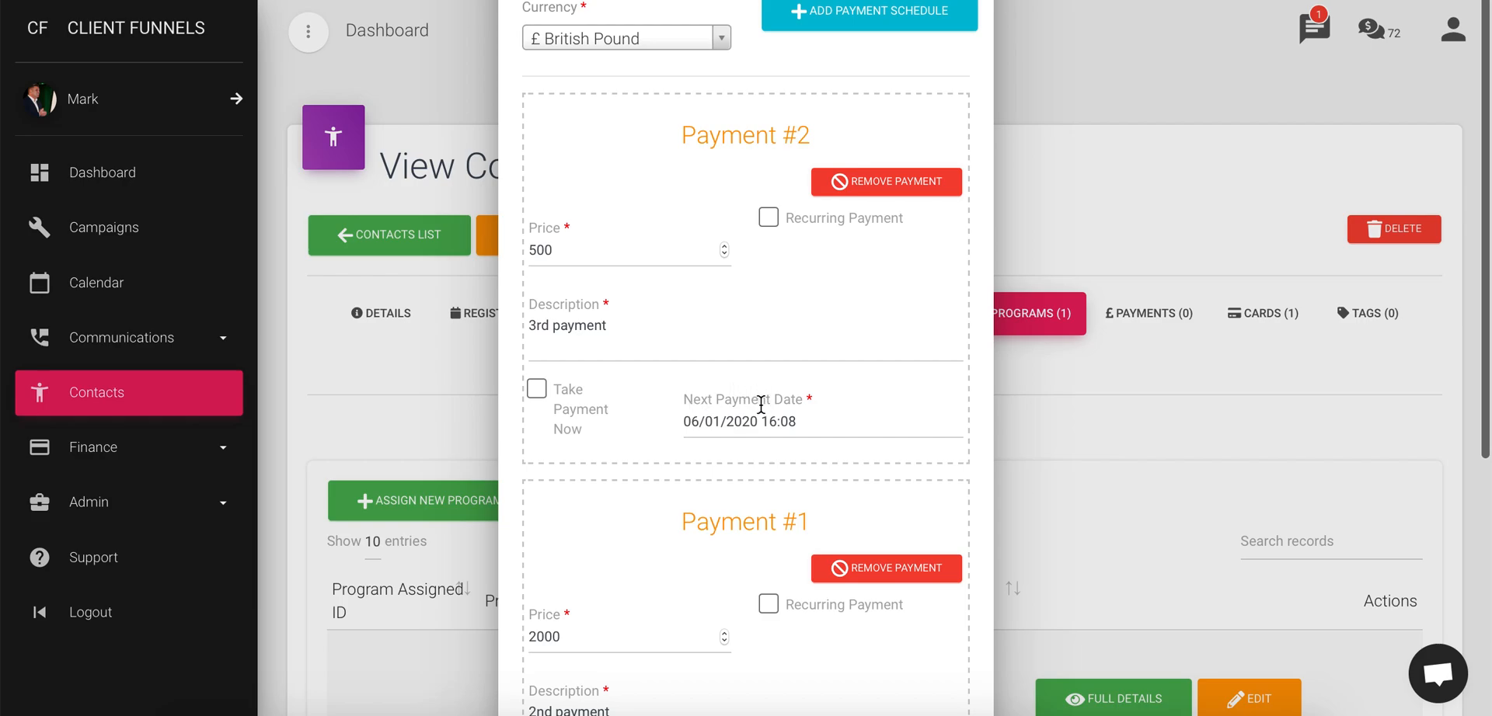
{"action": "scroll", "coordinate": [725, 515], "scroll_direction": "down", "scroll_amount": 3}
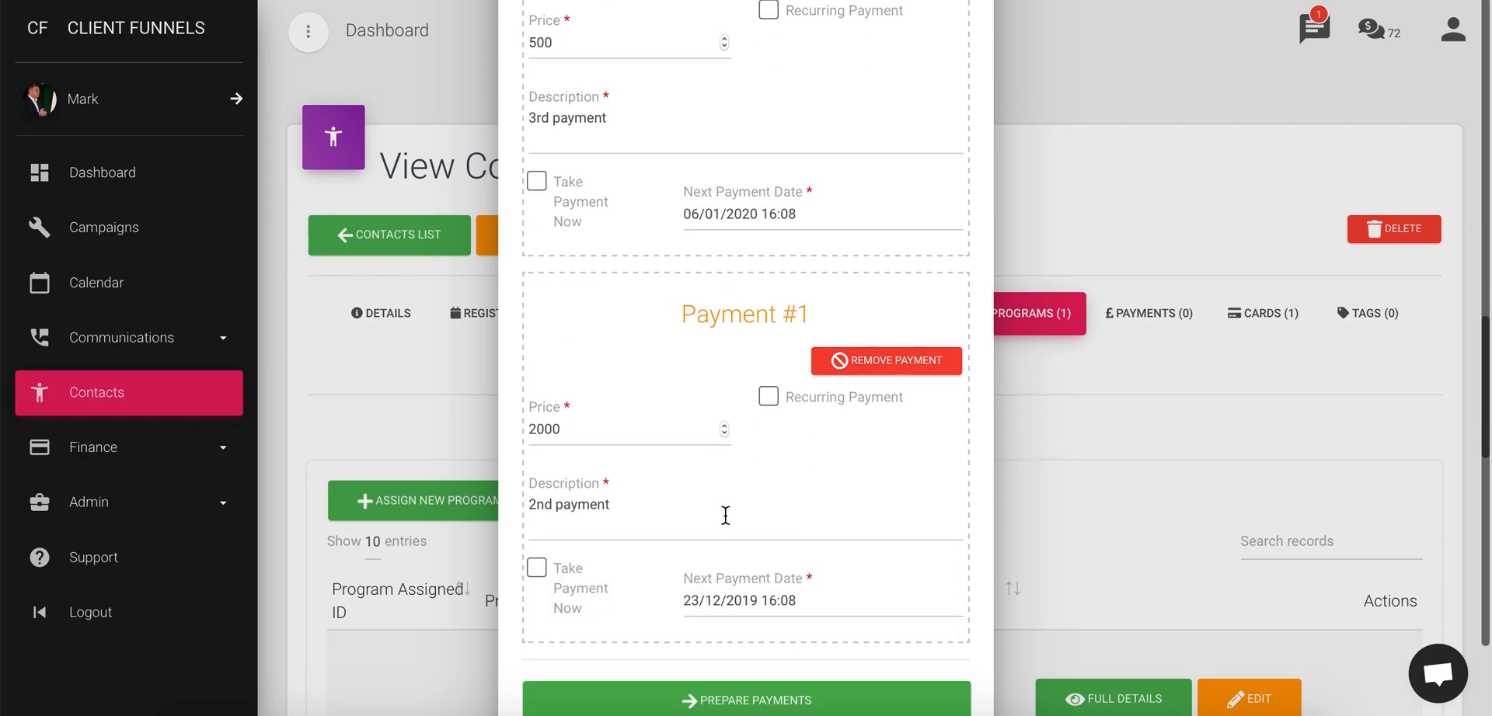
{"action": "scroll", "coordinate": [709, 516], "scroll_direction": "up", "scroll_amount": 7}
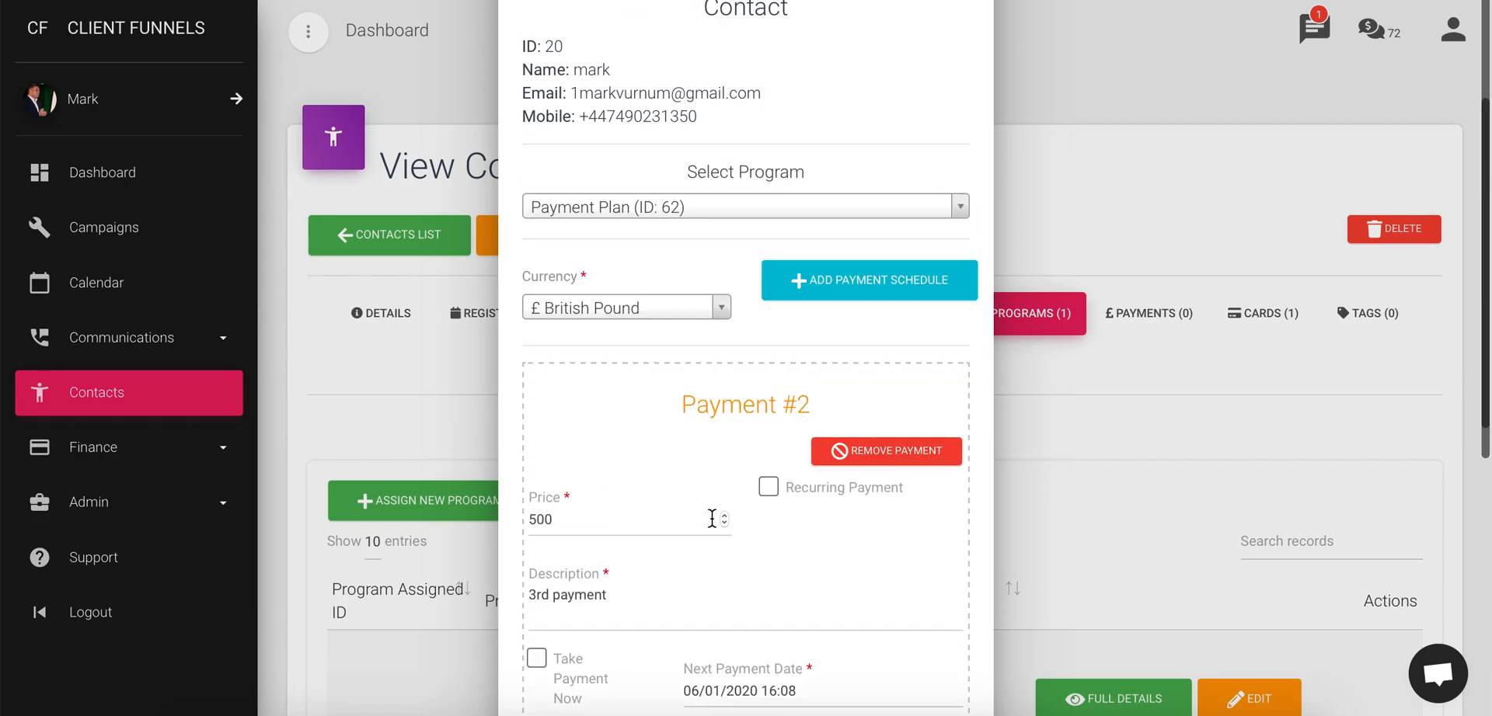
{"action": "scroll", "coordinate": [856, 241], "scroll_direction": "down", "scroll_amount": 2}
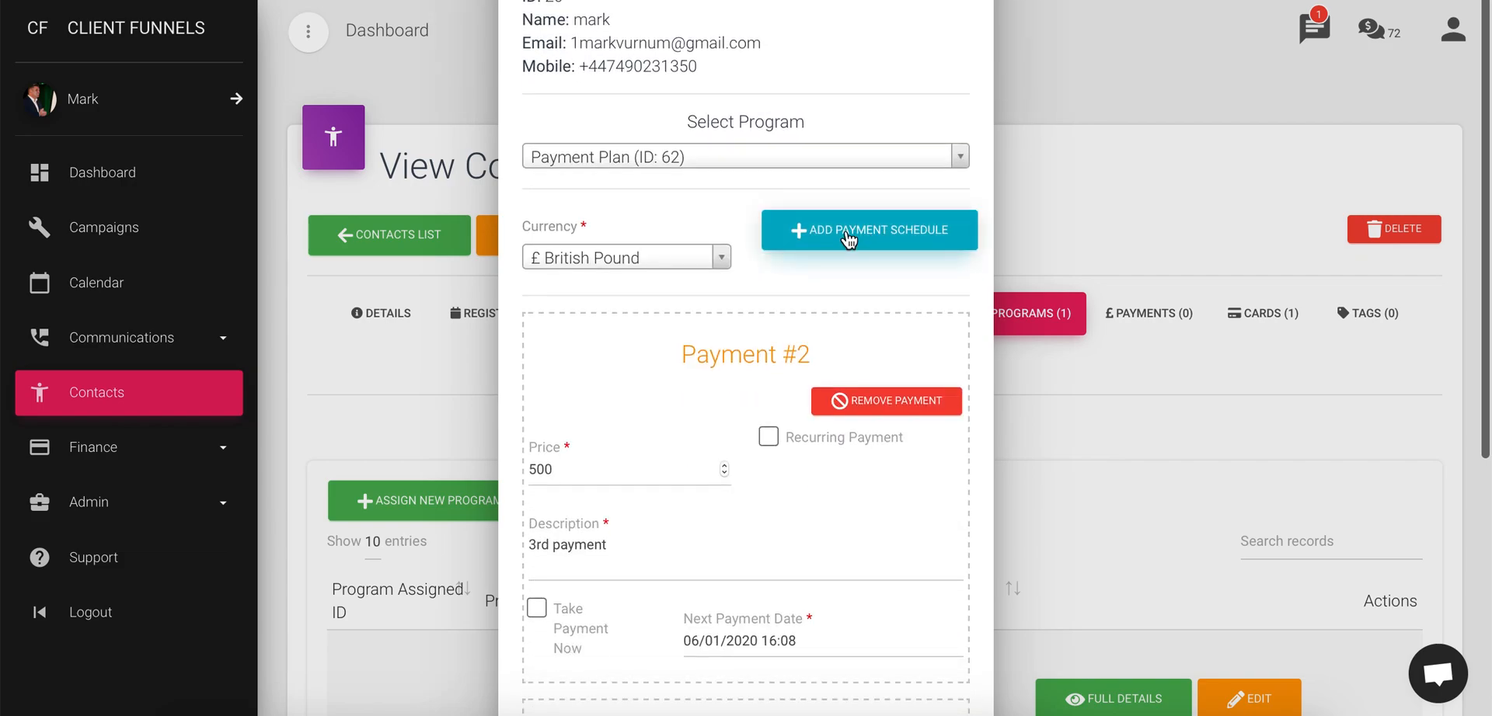
{"action": "scroll", "coordinate": [806, 279], "scroll_direction": "down", "scroll_amount": 8}
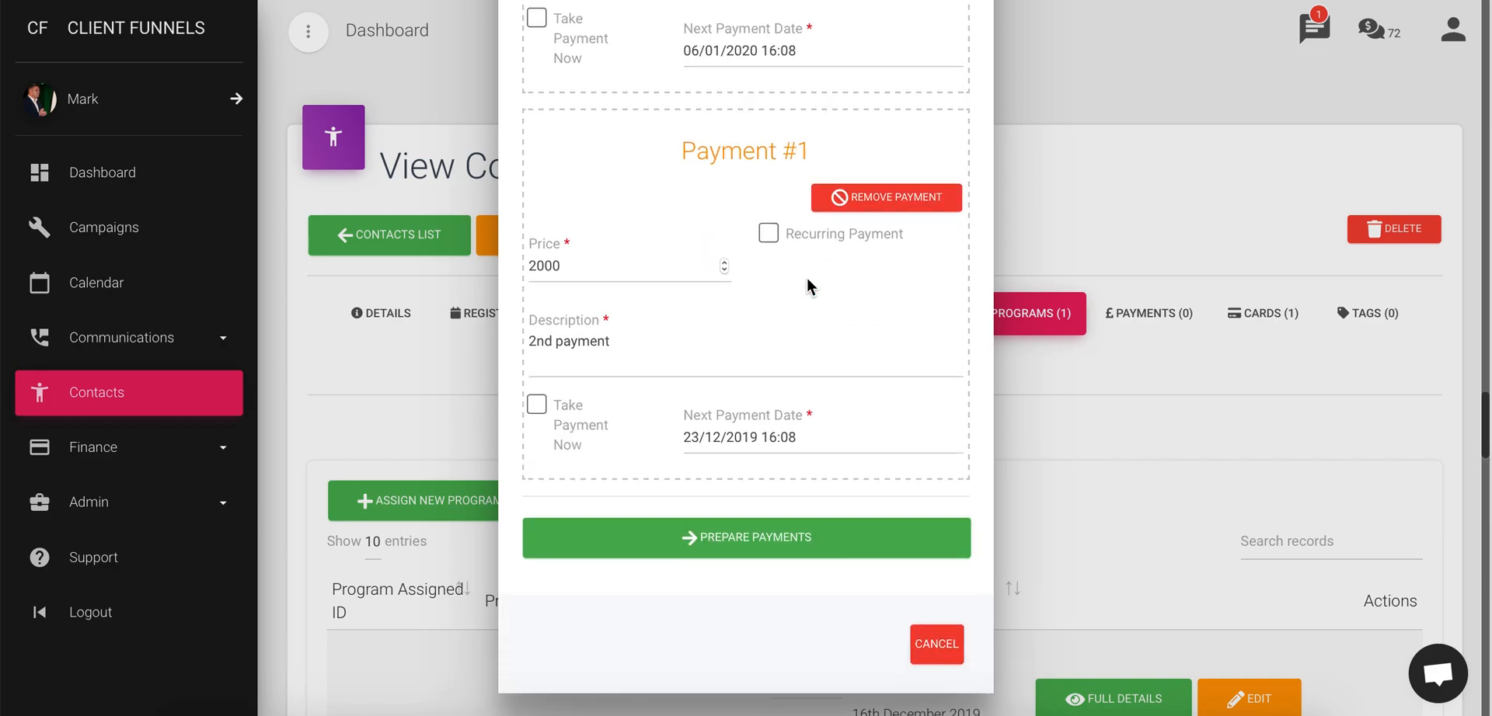
{"action": "left_click", "coordinate": [814, 536]}
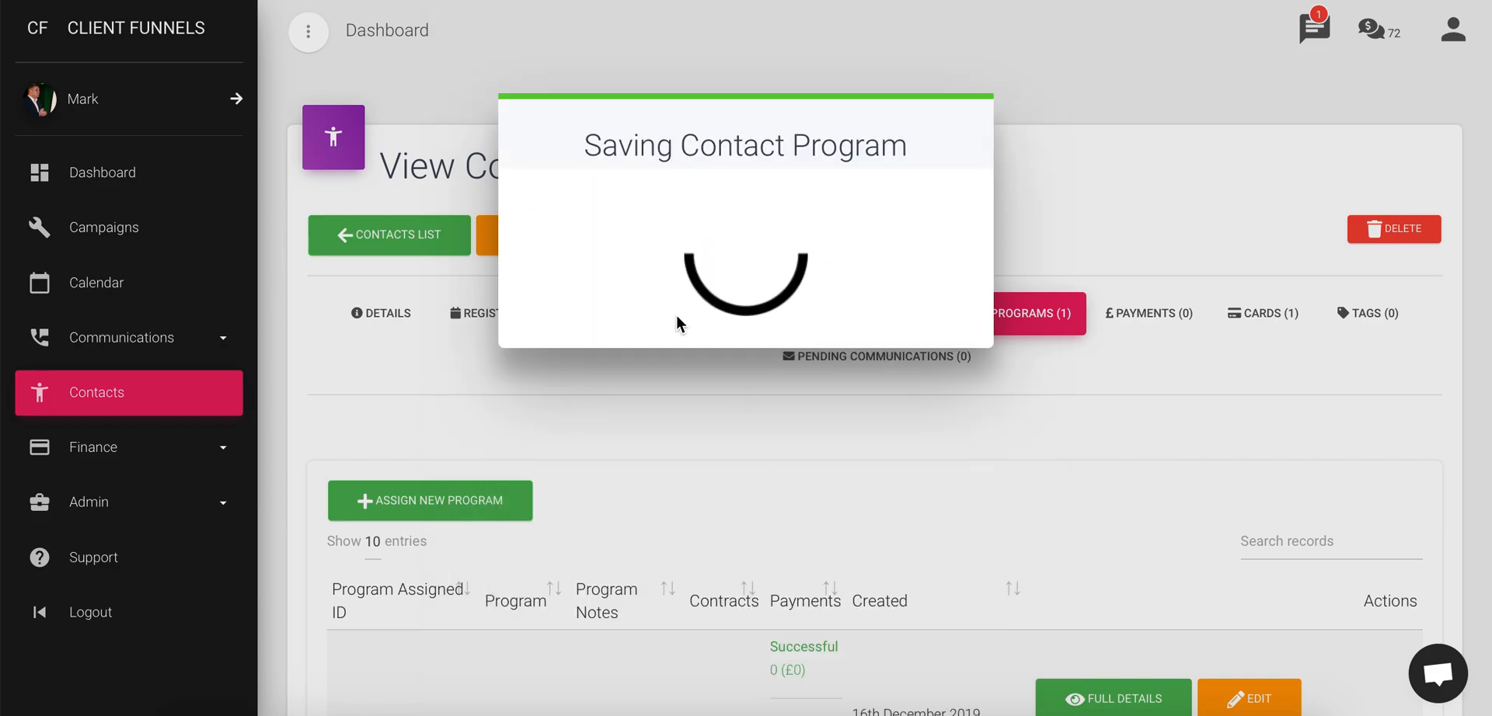
- Review the amounts and card to be charged, process the program payments and acknowledge the creation of the contact program
{"action": "scroll", "coordinate": [734, 397], "scroll_direction": "down", "scroll_amount": 1}
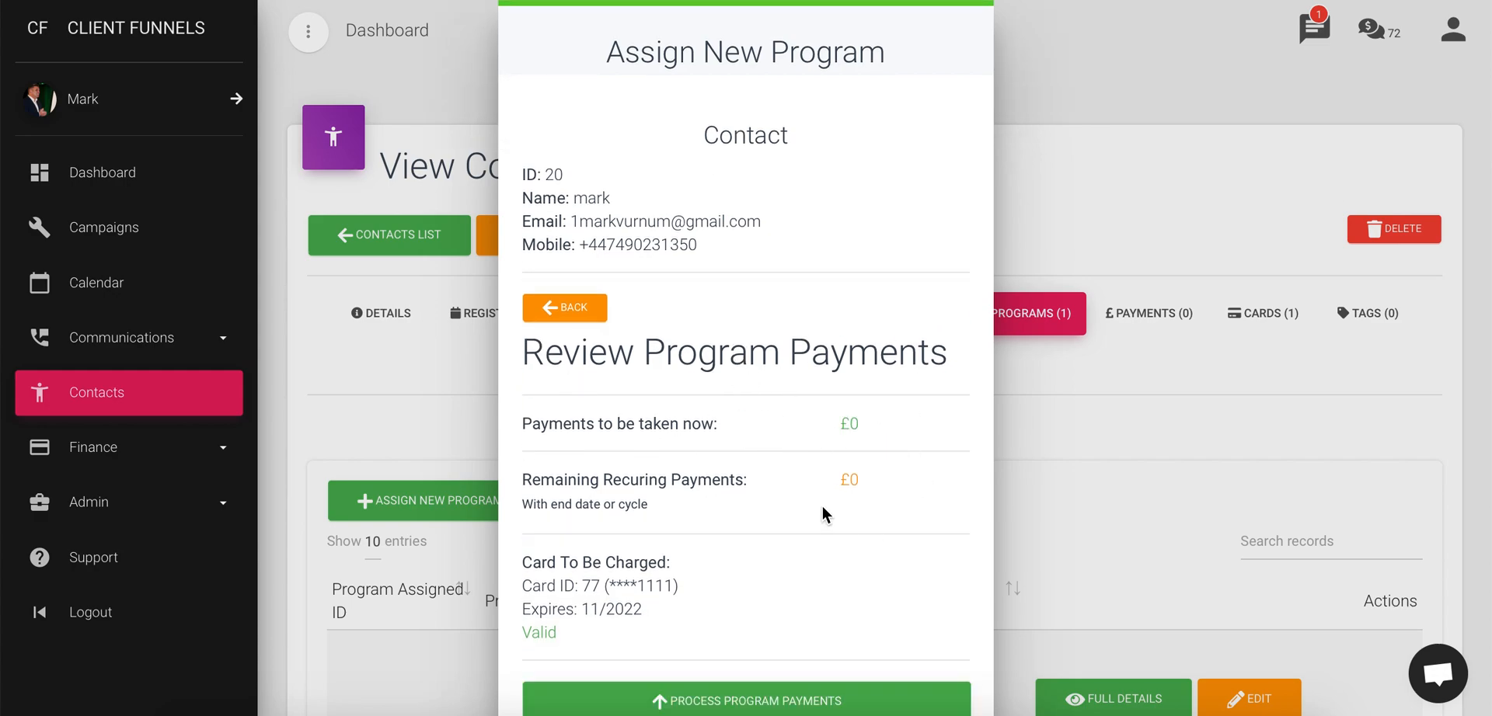
{"action": "scroll", "coordinate": [845, 499], "scroll_direction": "down", "scroll_amount": 2}
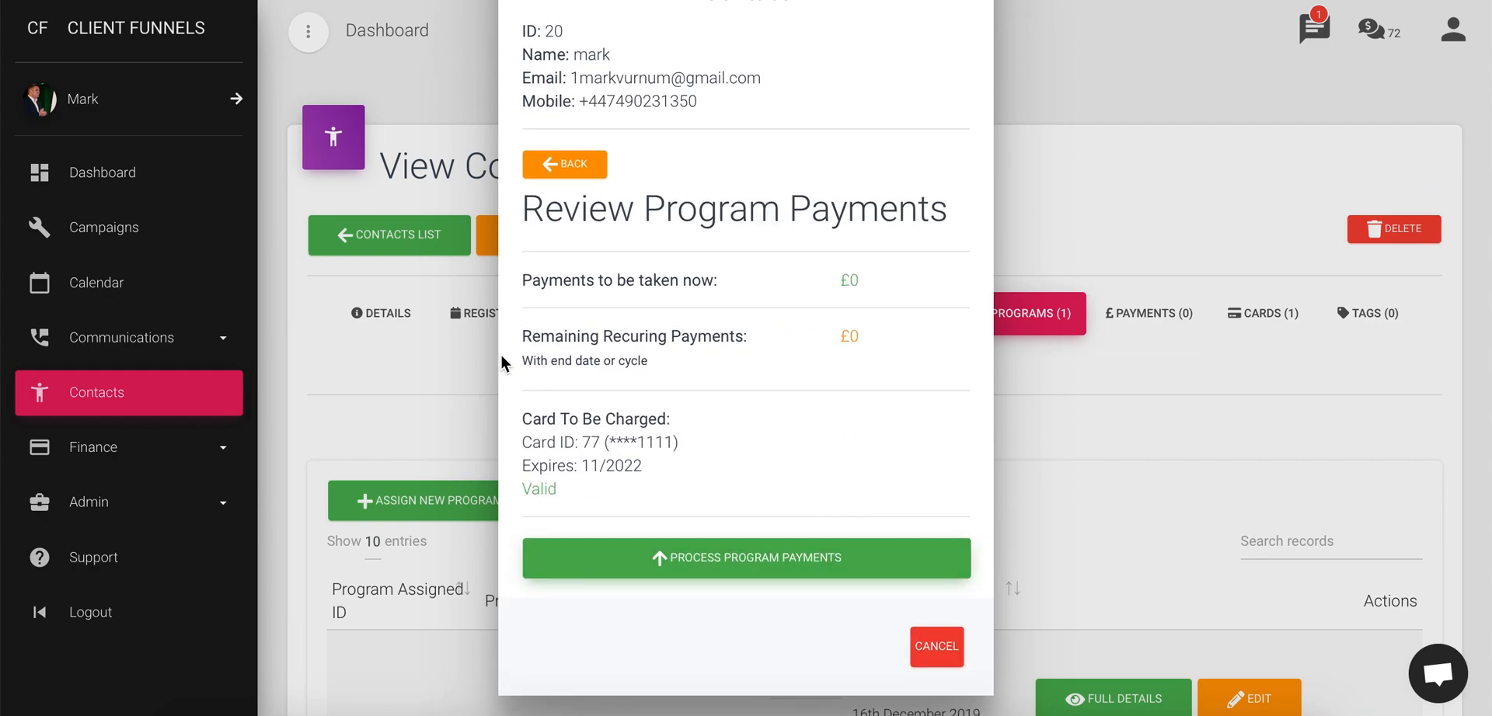
{"action": "left_click", "coordinate": [861, 574]}
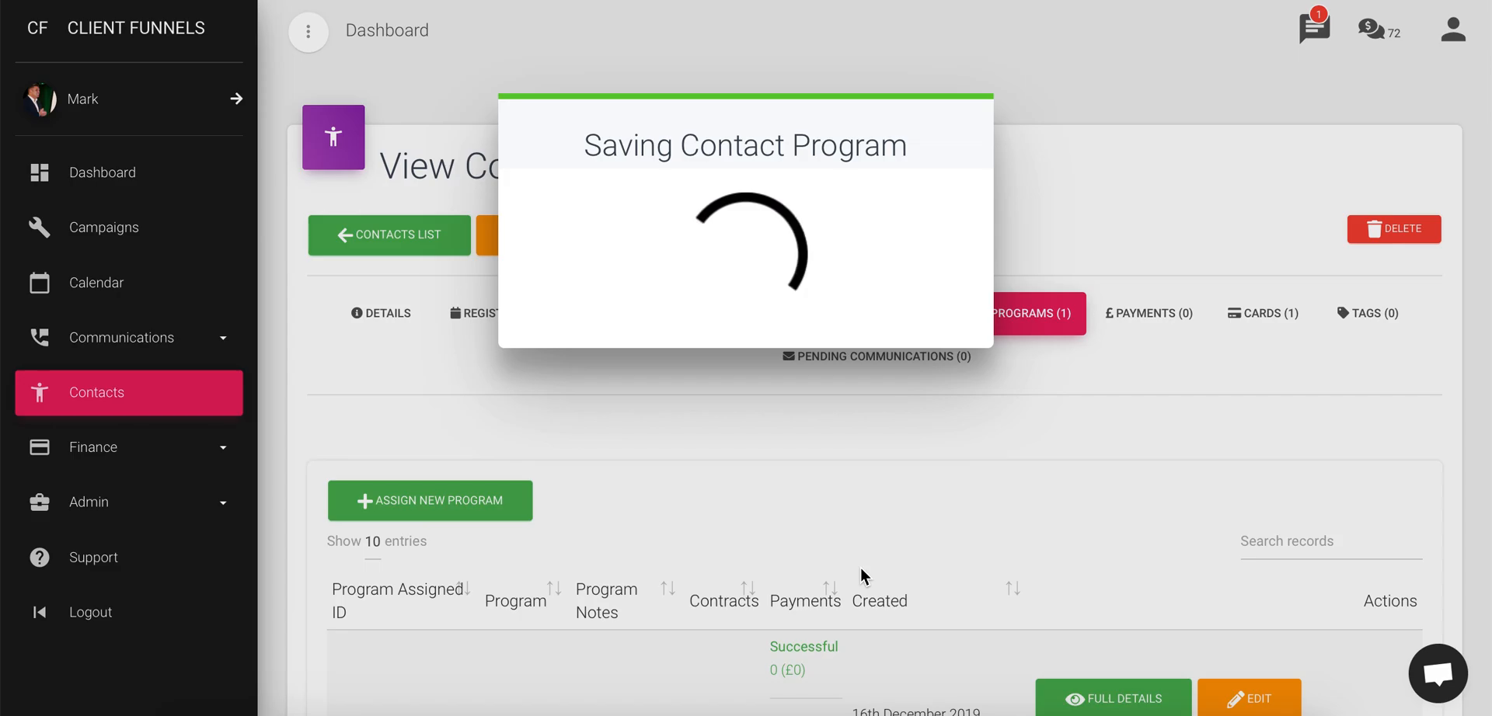
{"action": "left_click", "coordinate": [765, 477]}
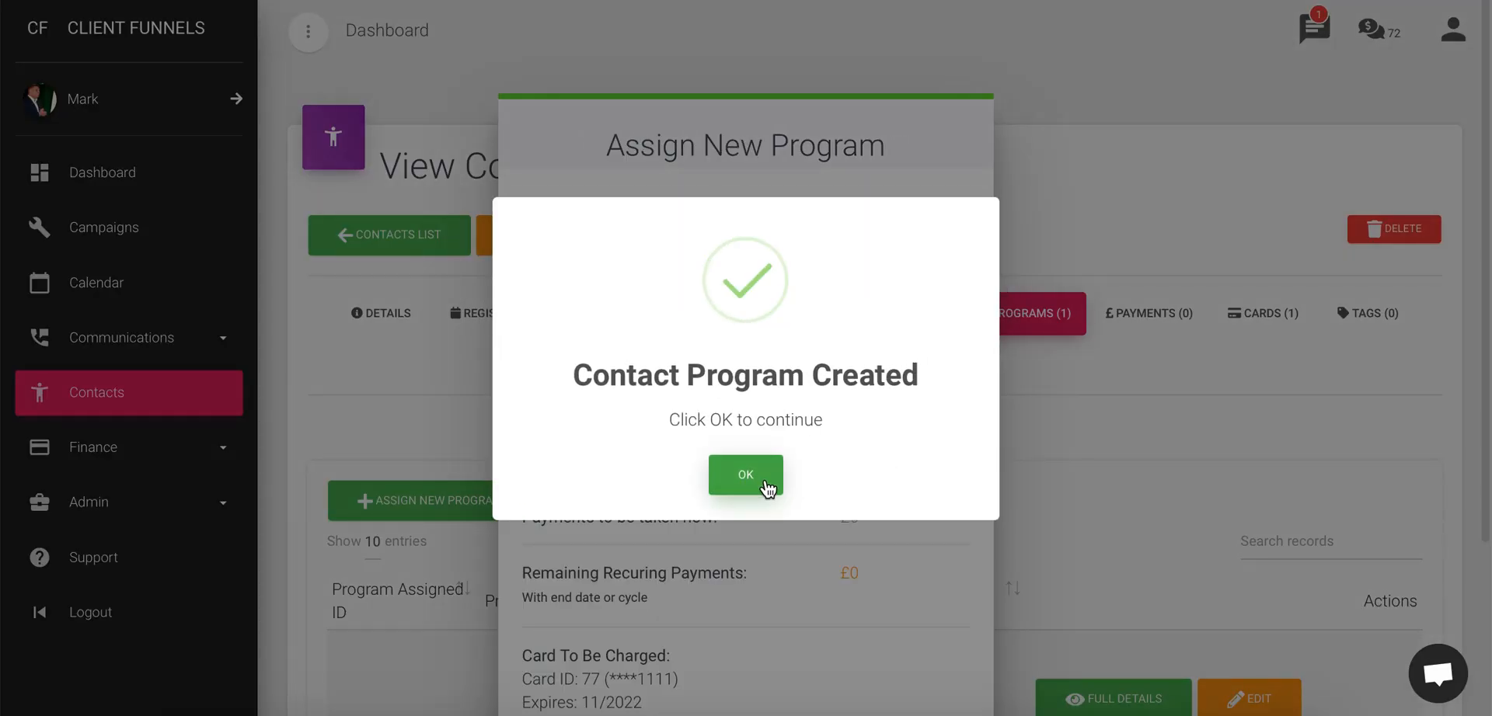
- Examine the assigned program's details, its pending payments and its contact program payments
{"action": "scroll", "coordinate": [780, 469], "scroll_direction": "down", "scroll_amount": 4}
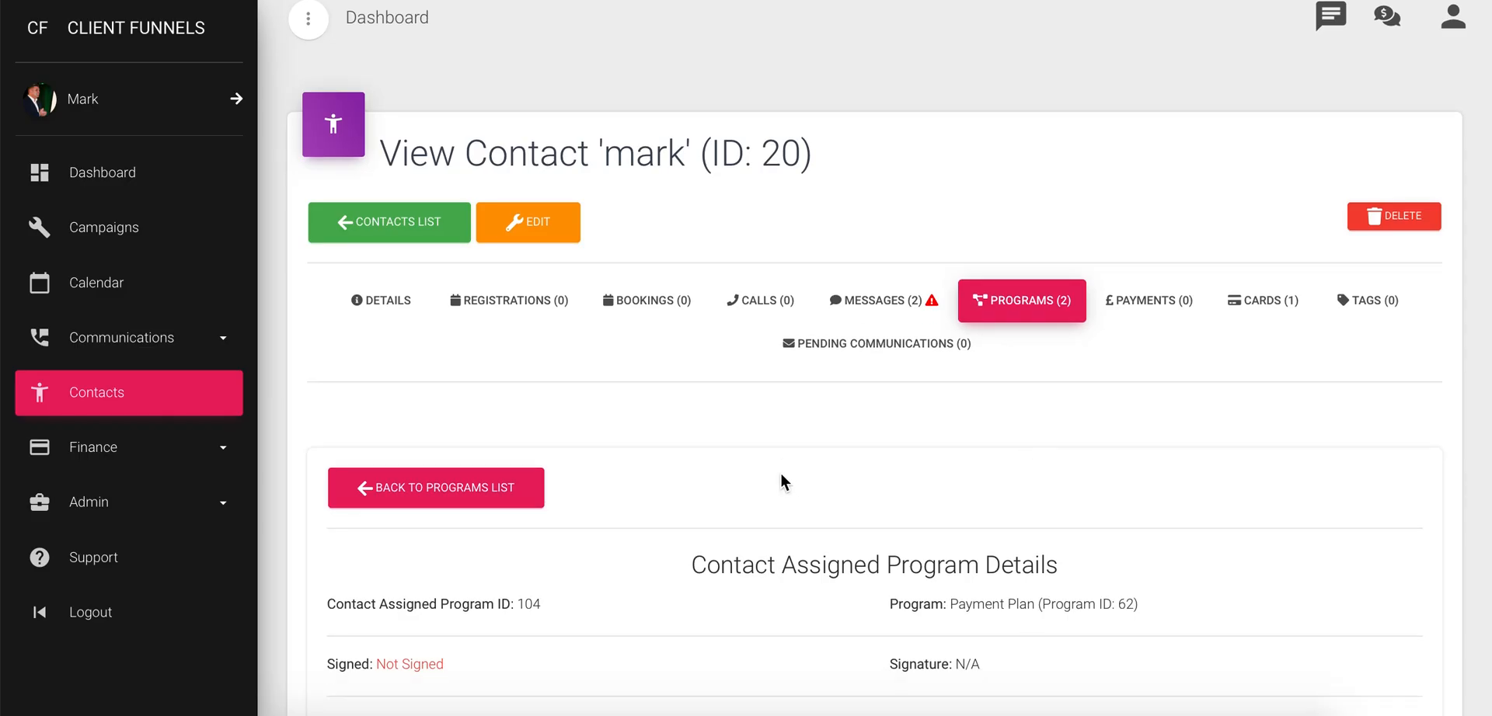
{"action": "scroll", "coordinate": [769, 455], "scroll_direction": "down", "scroll_amount": 3}
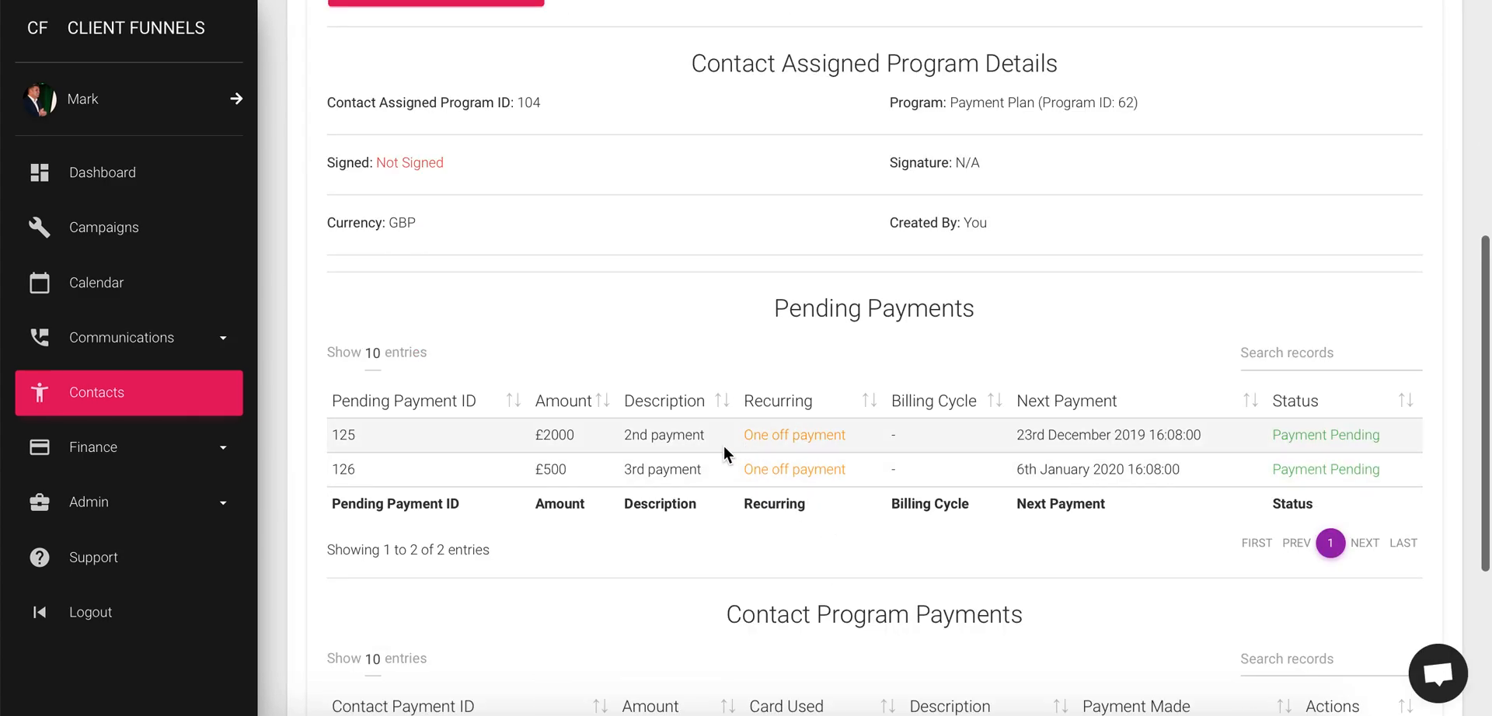
{"action": "scroll", "coordinate": [644, 448], "scroll_direction": "down", "scroll_amount": 1}
{"action": "scroll", "coordinate": [644, 447], "scroll_direction": "down", "scroll_amount": 4}
{"action": "scroll", "coordinate": [645, 447], "scroll_direction": "up", "scroll_amount": 7}
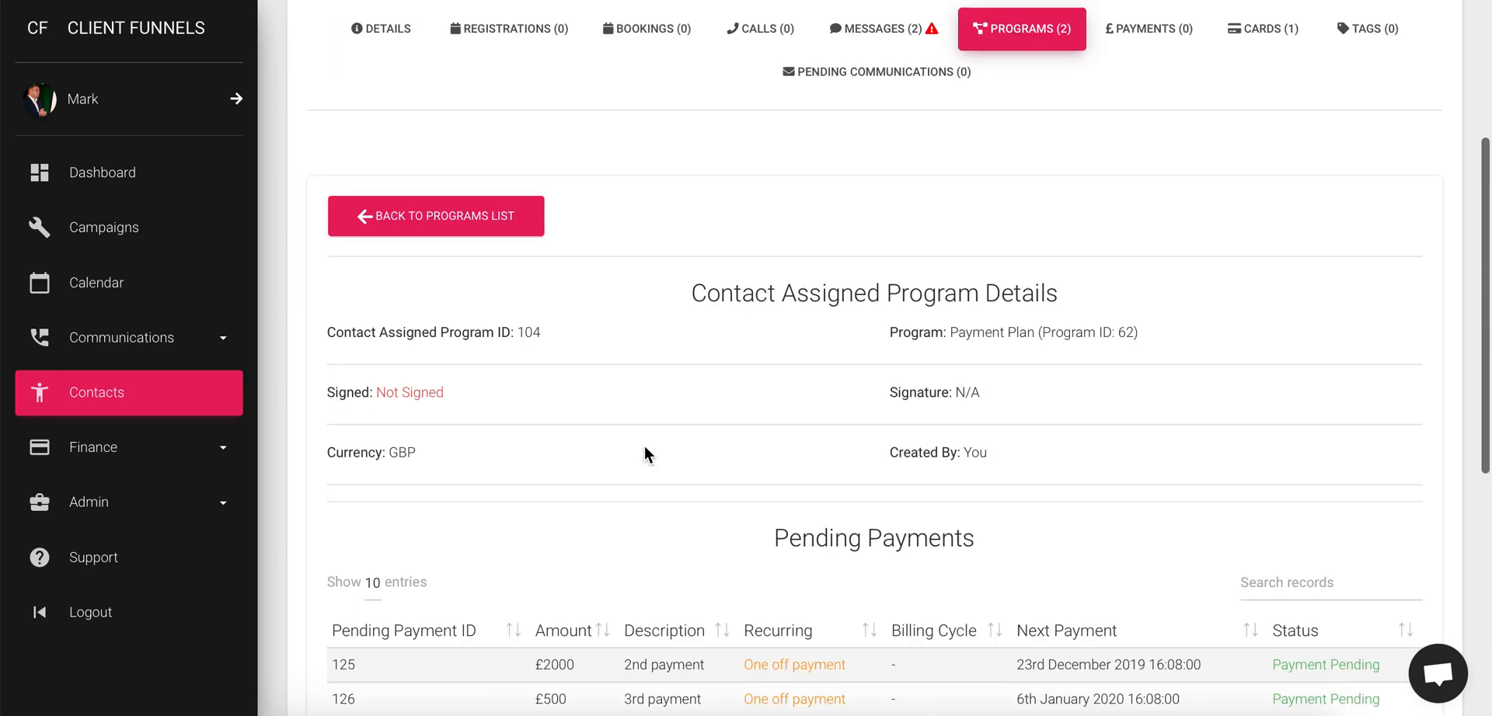
{"action": "scroll", "coordinate": [644, 447], "scroll_direction": "up", "scroll_amount": 4}
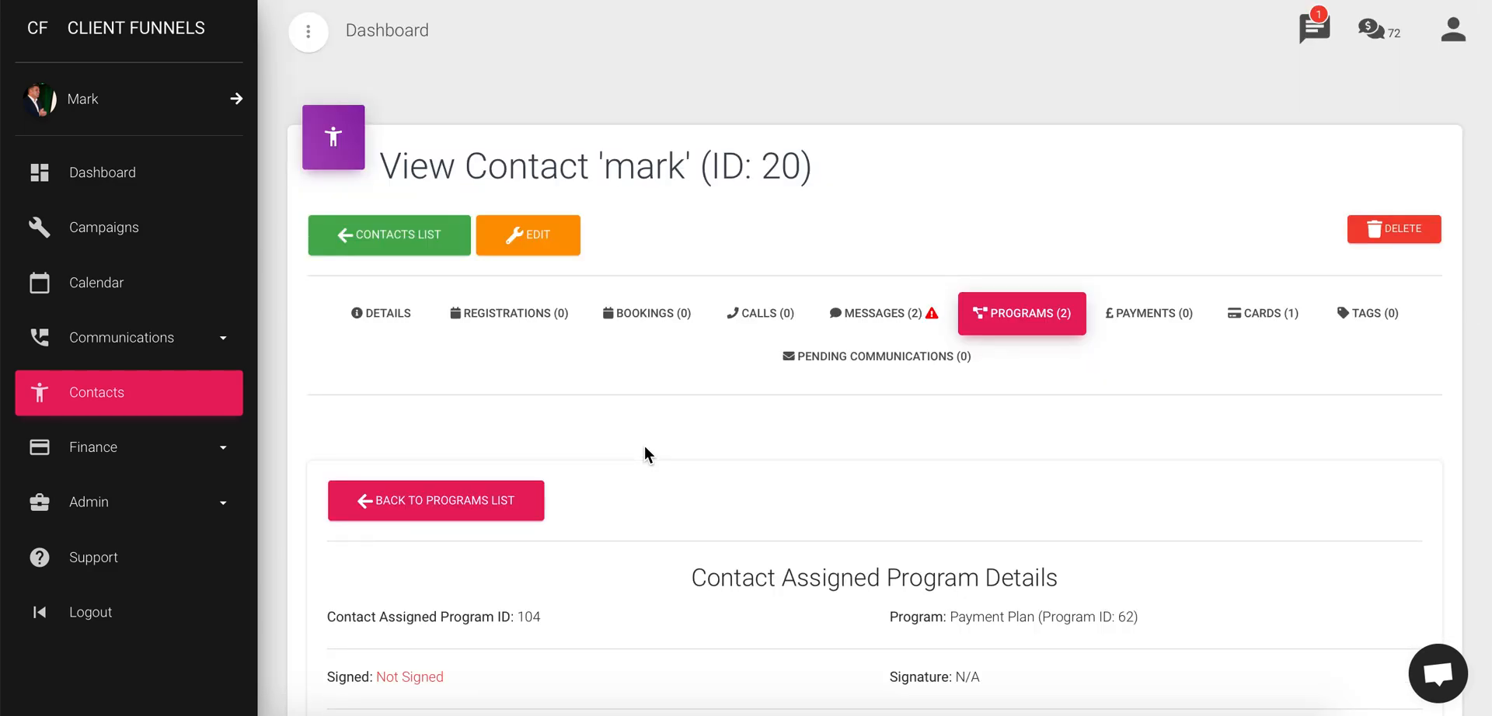